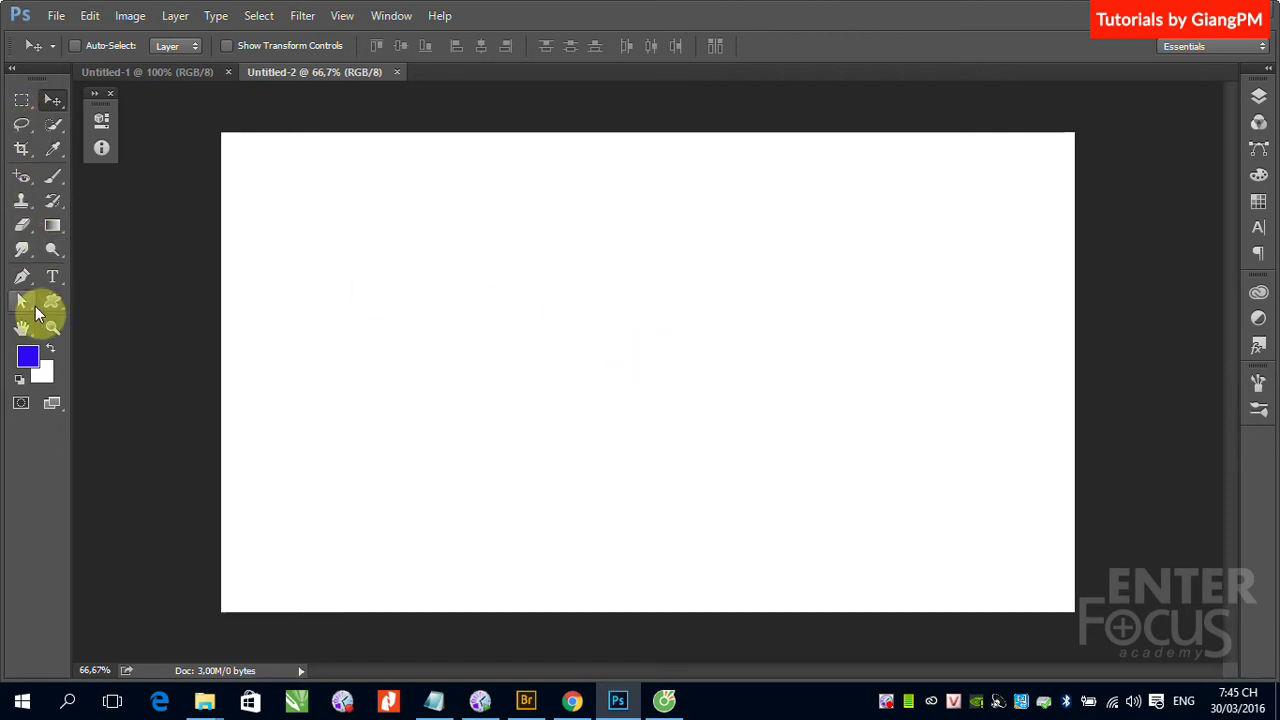
- Select the Pen tool and set its mode to Path
click(22, 277)
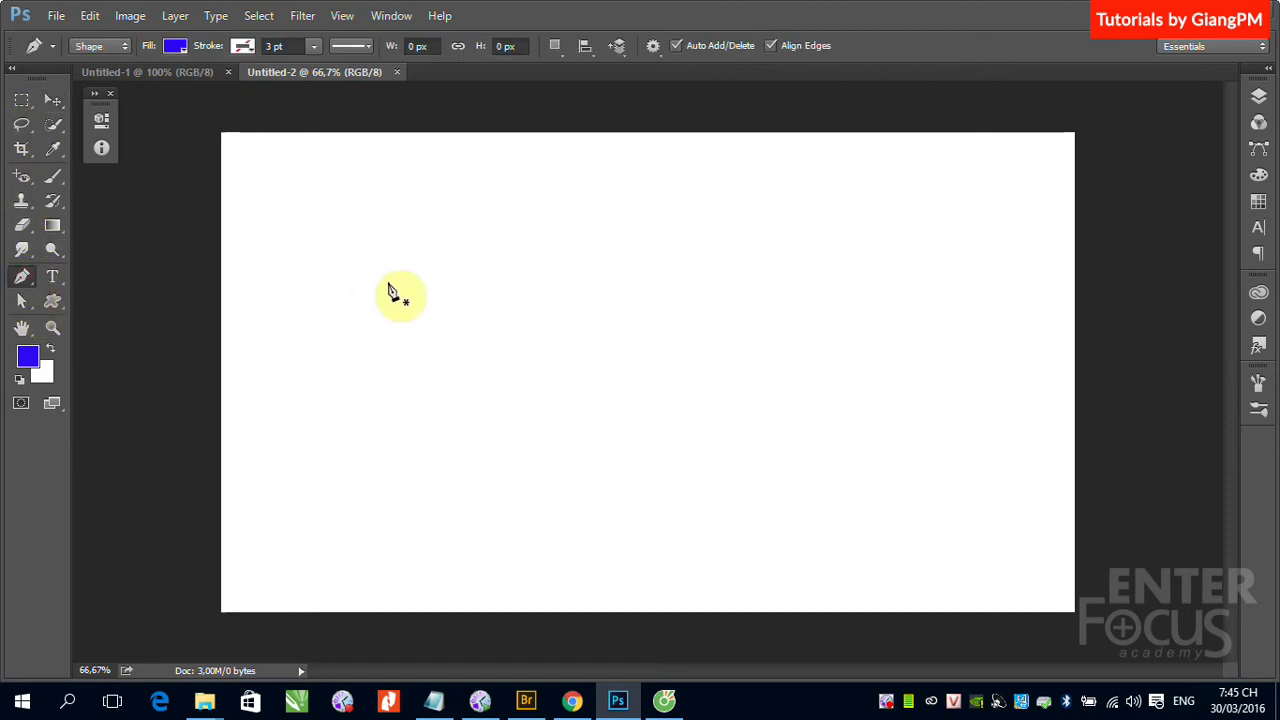
click(128, 49)
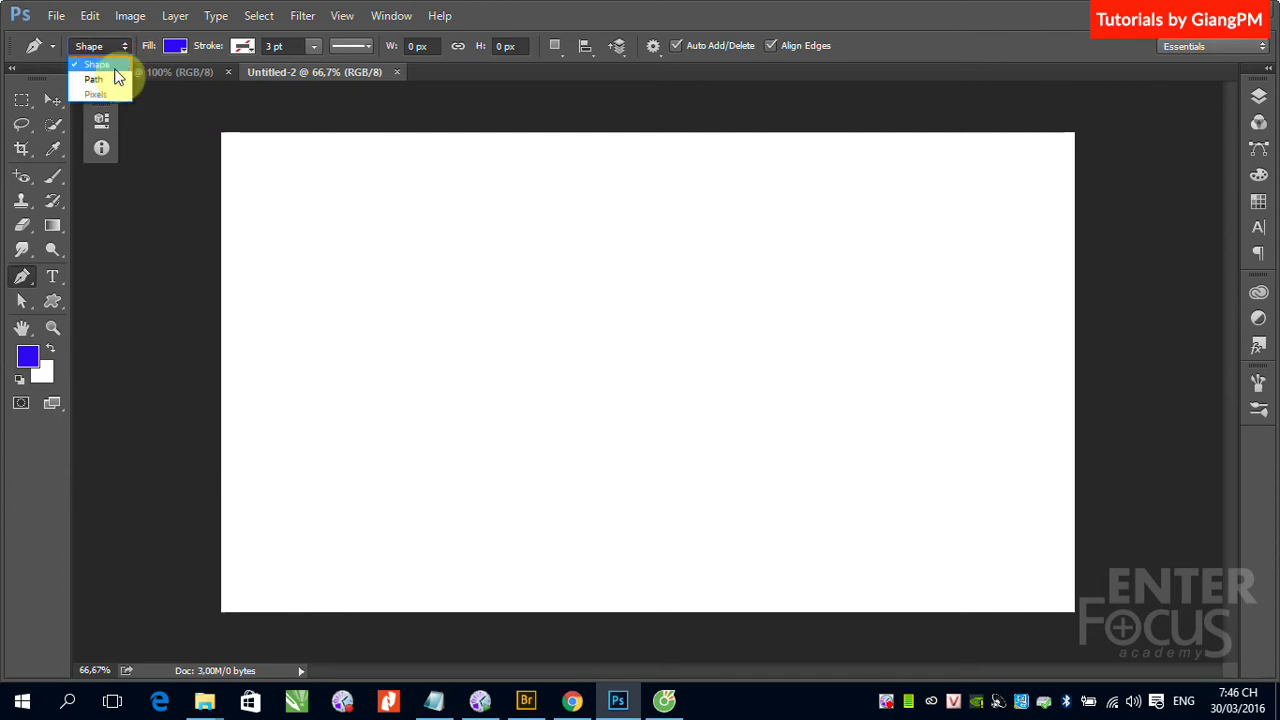
click(114, 76)
- Draw a closed five-point pentagon path left of the canvas centre
click(403, 314)
click(628, 243)
click(712, 338)
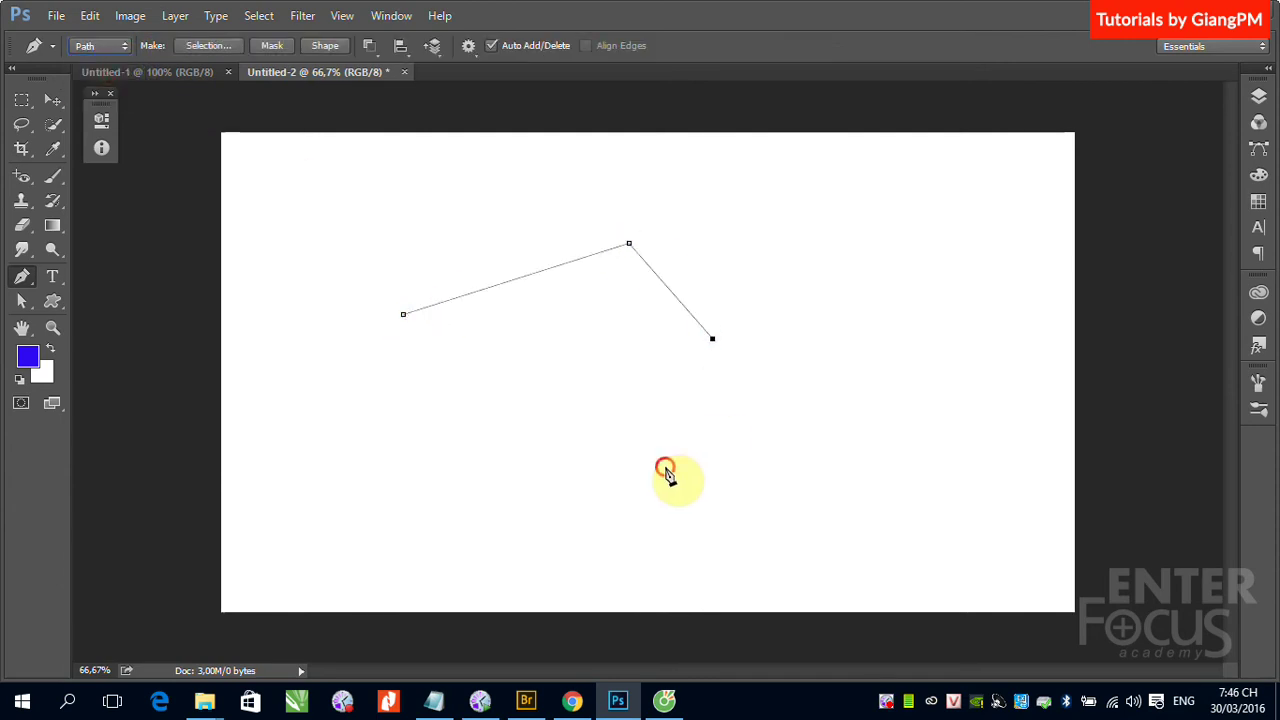
click(665, 466)
click(418, 470)
click(403, 316)
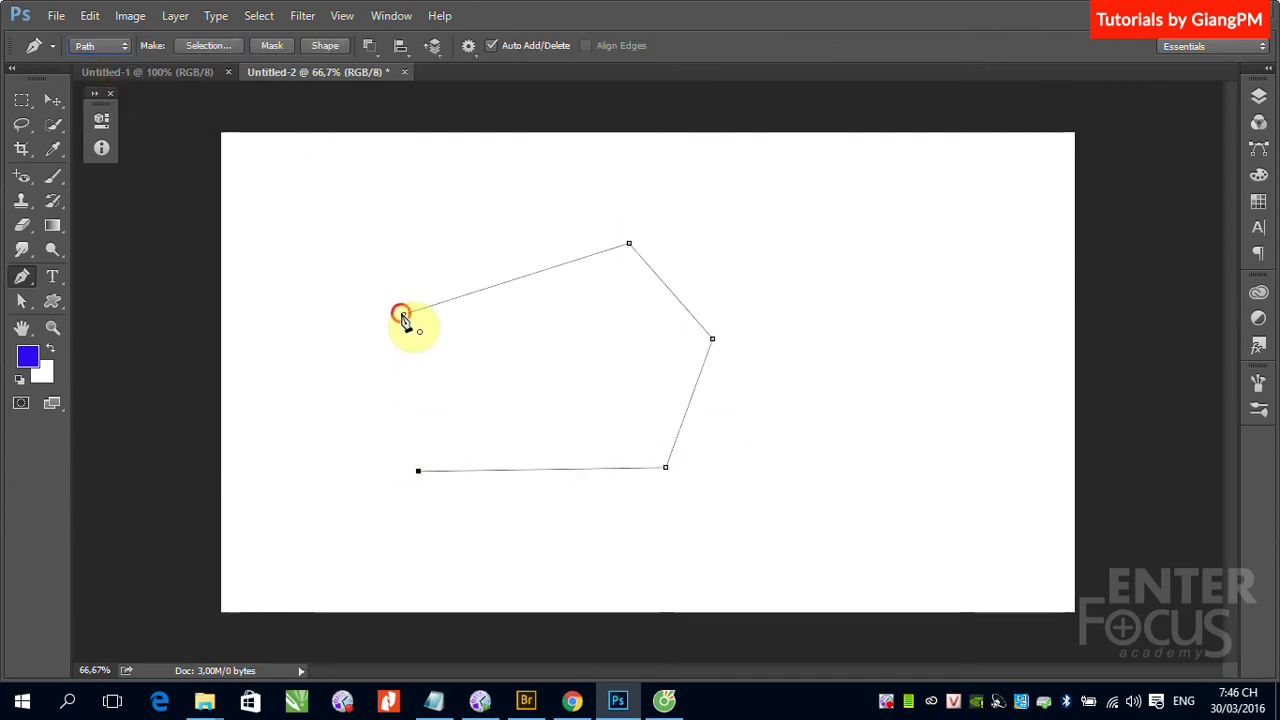
click(52, 101)
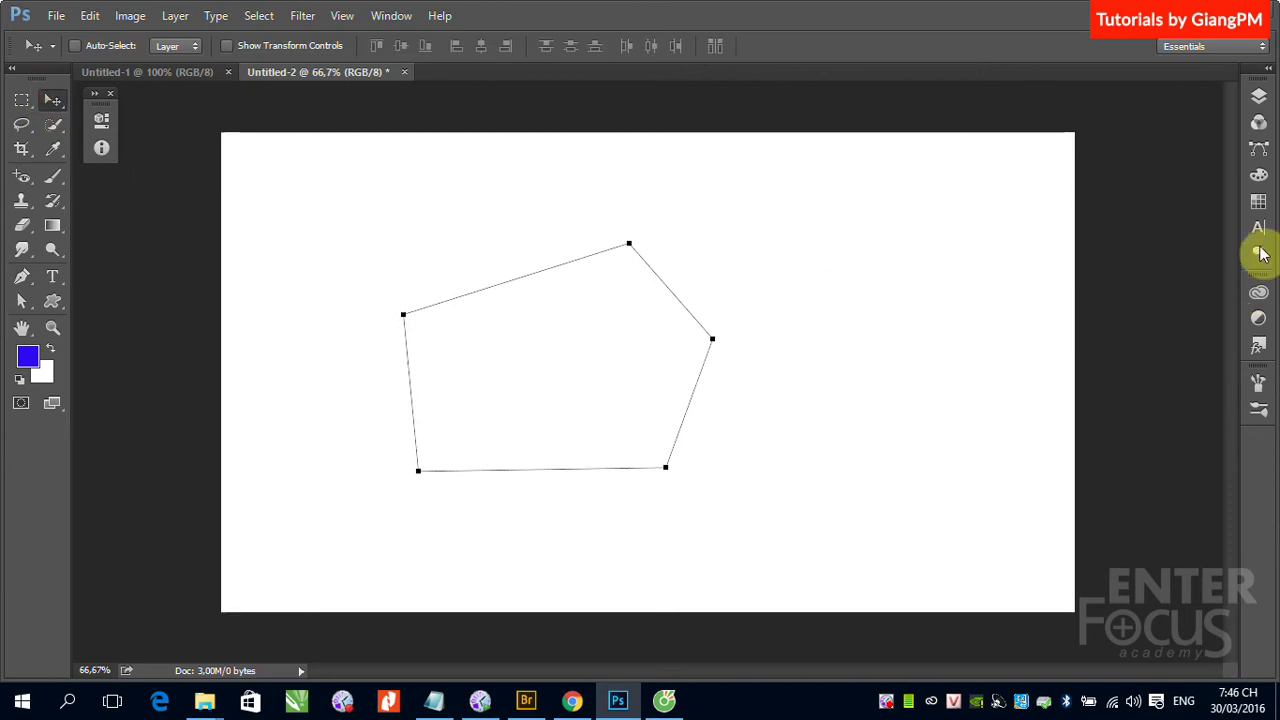
- Load the pentagon Work Path as a selection from the Paths panel
click(1259, 148)
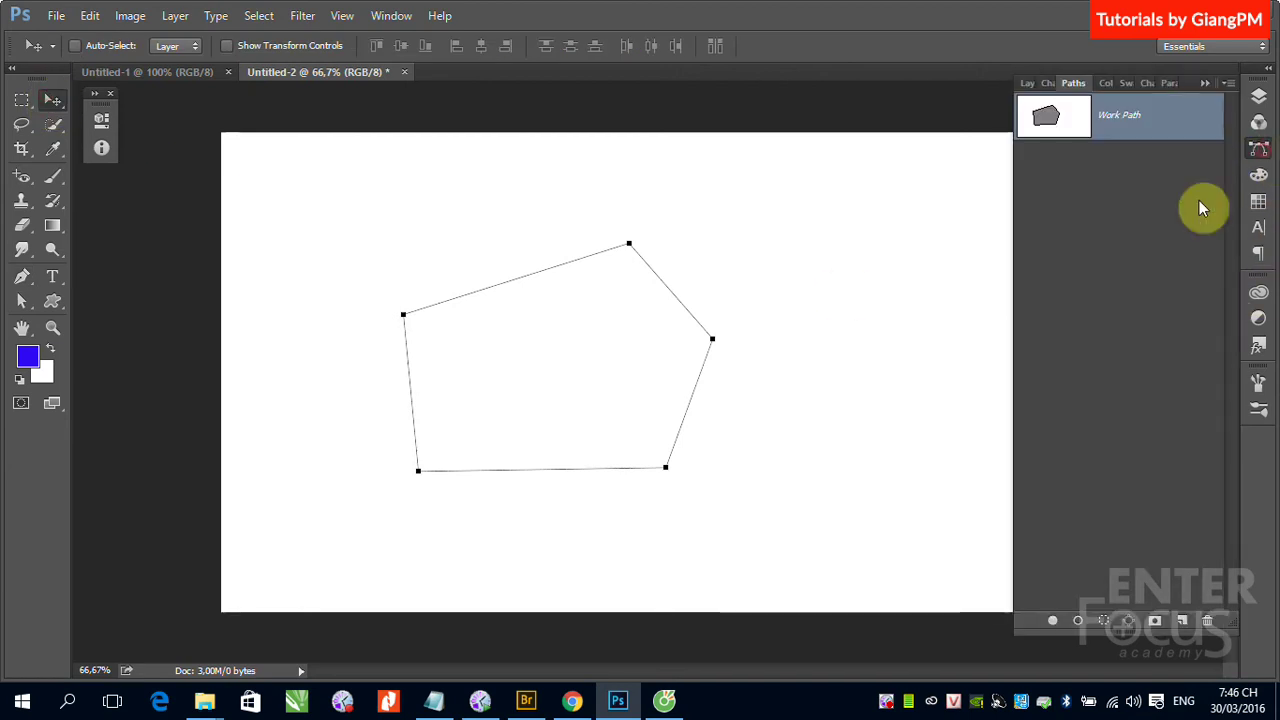
right_click(1185, 124)
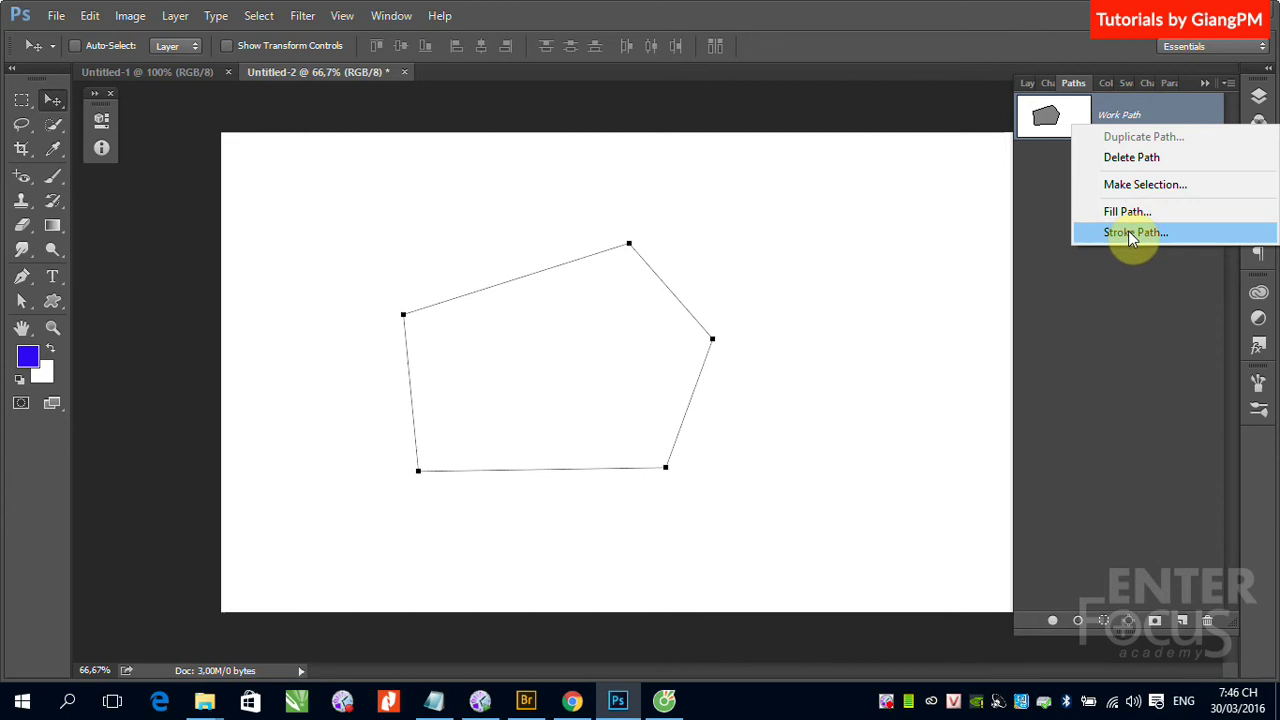
click(1110, 424)
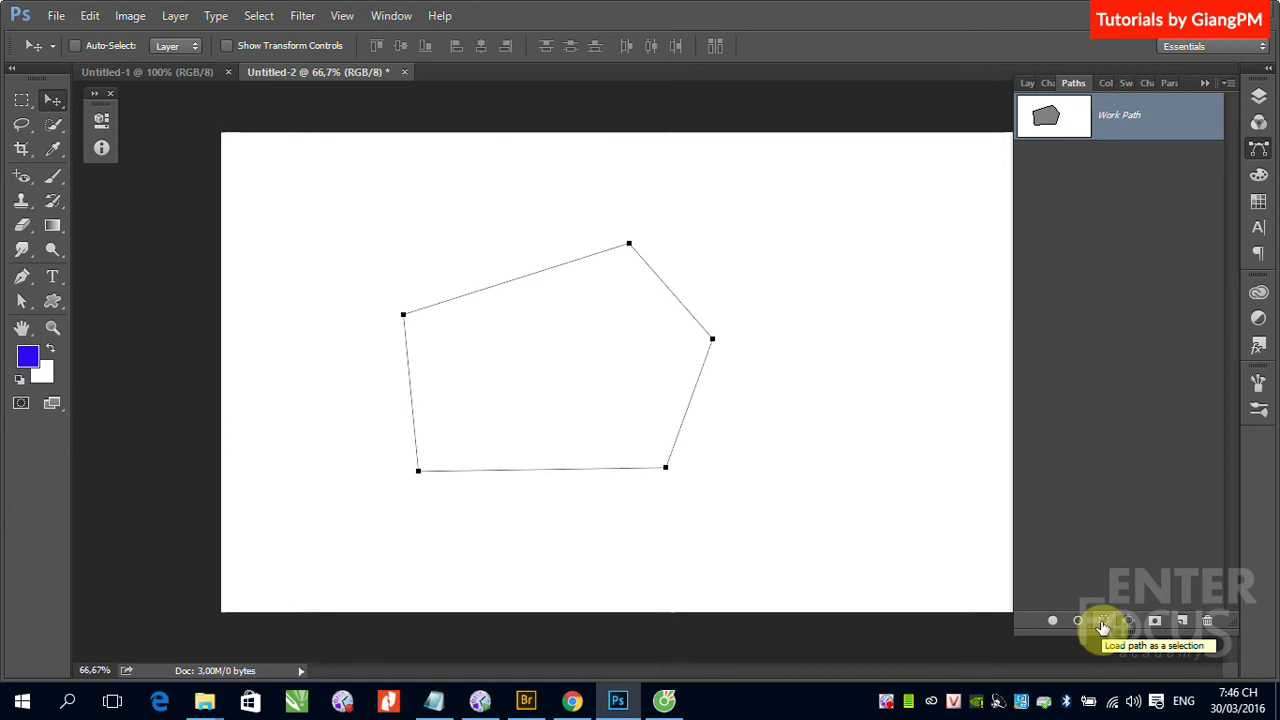
click(1103, 627)
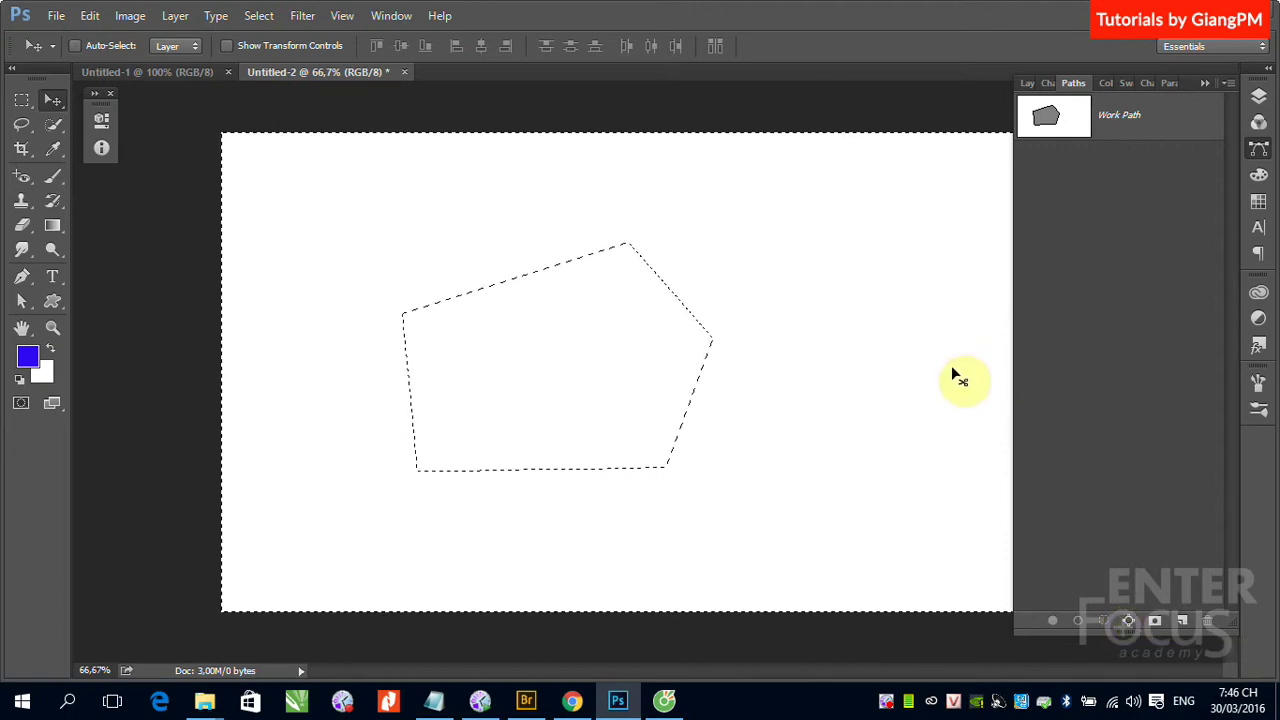
- Deselect, delete the Work Path, and lasso a freehand blob around the canvas centre
key(ctrl+d)
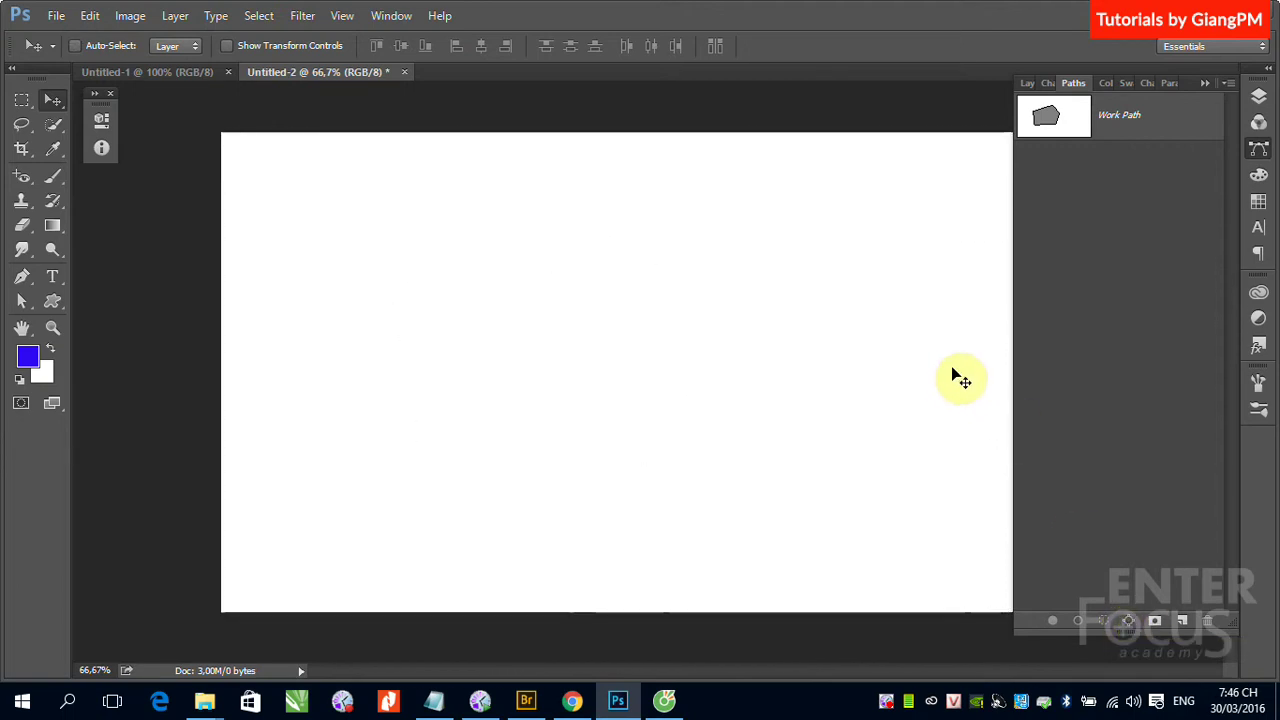
drag(1171, 140, 1208, 621)
click(22, 124)
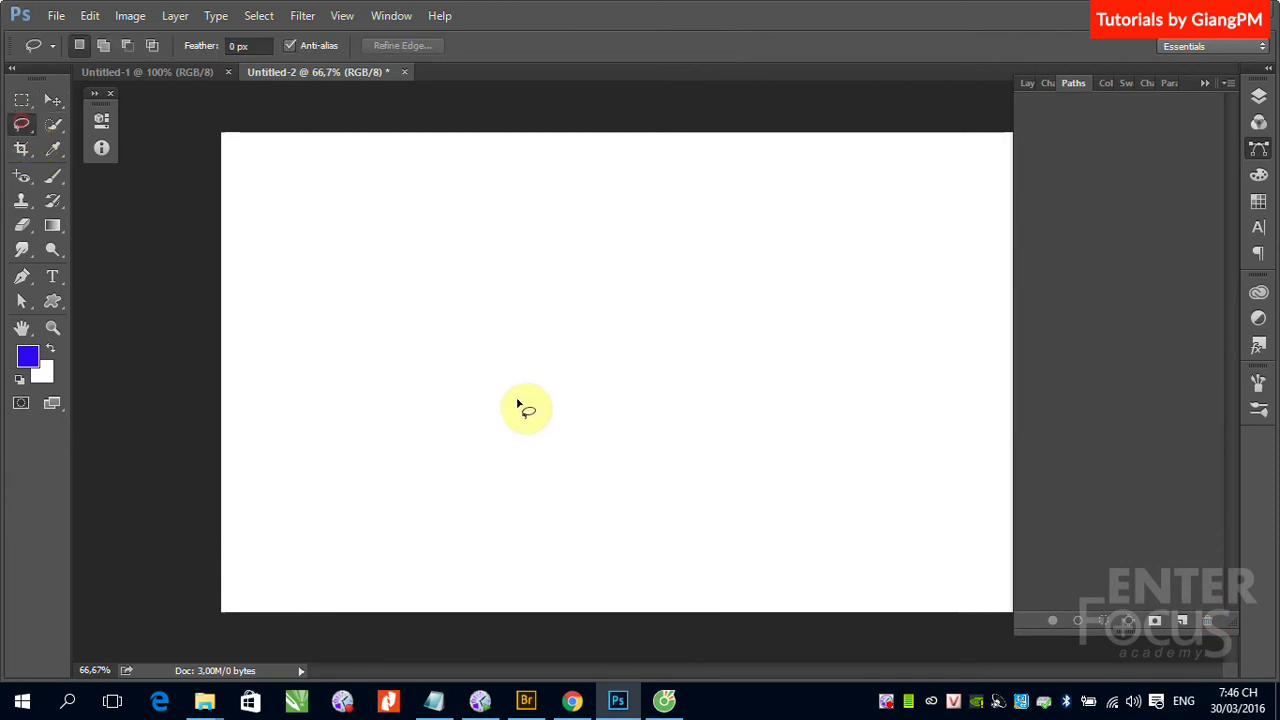
mouse_move(479, 326)
mouse_down()
mouse_move(531, 266)
mouse_move(671, 297)
mouse_move(699, 438)
mouse_move(557, 471)
mouse_move(451, 391)
mouse_move(480, 343)
mouse_up()
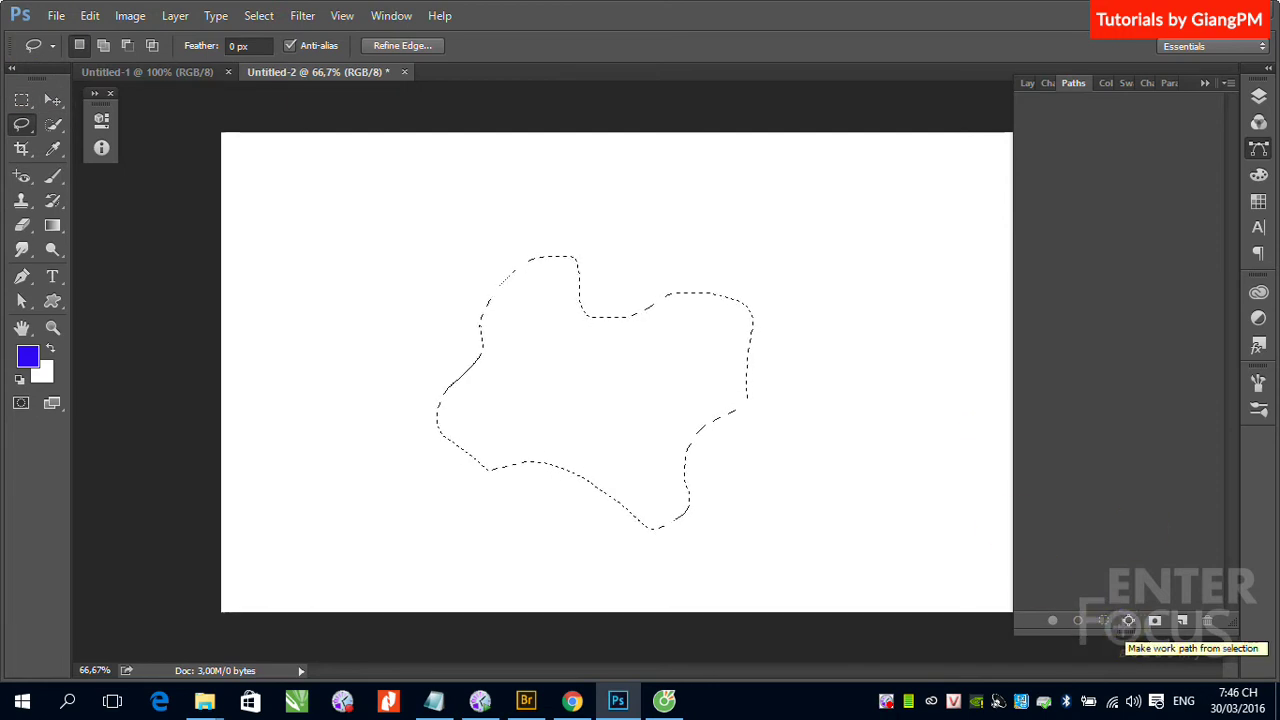
click(1073, 87)
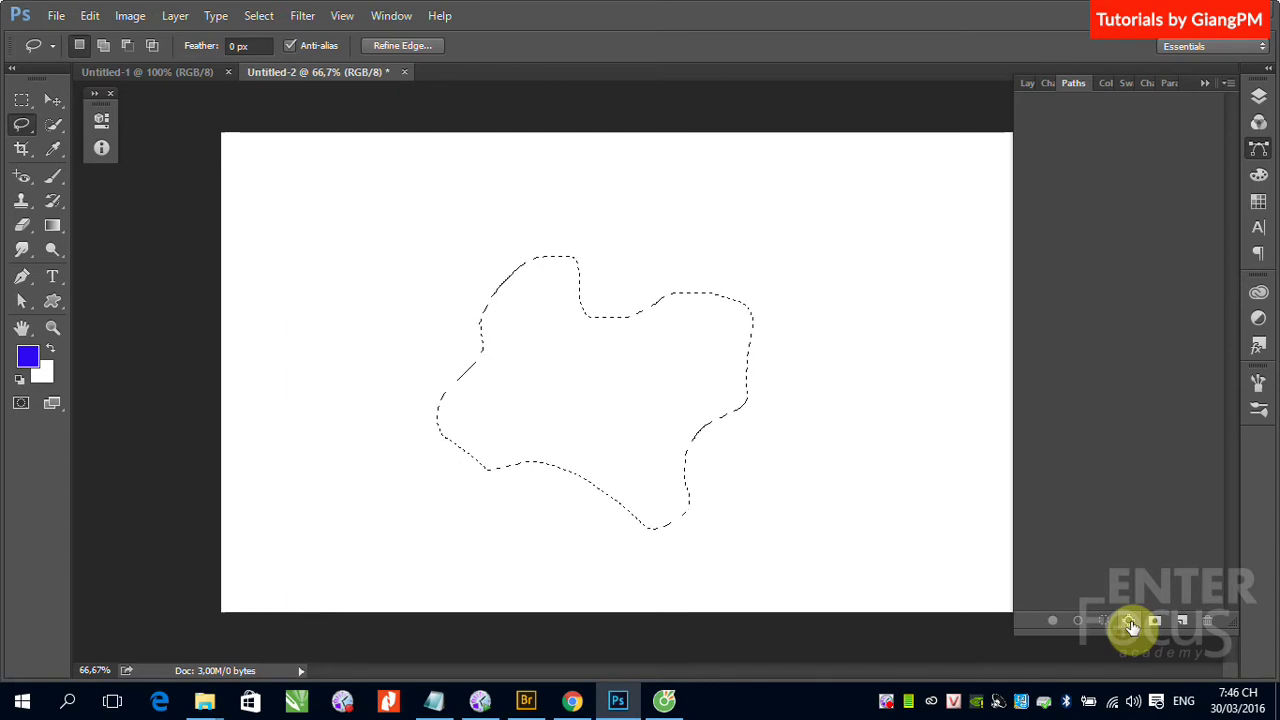
- Convert the blob selection into a Work Path, then delete that path
click(1128, 621)
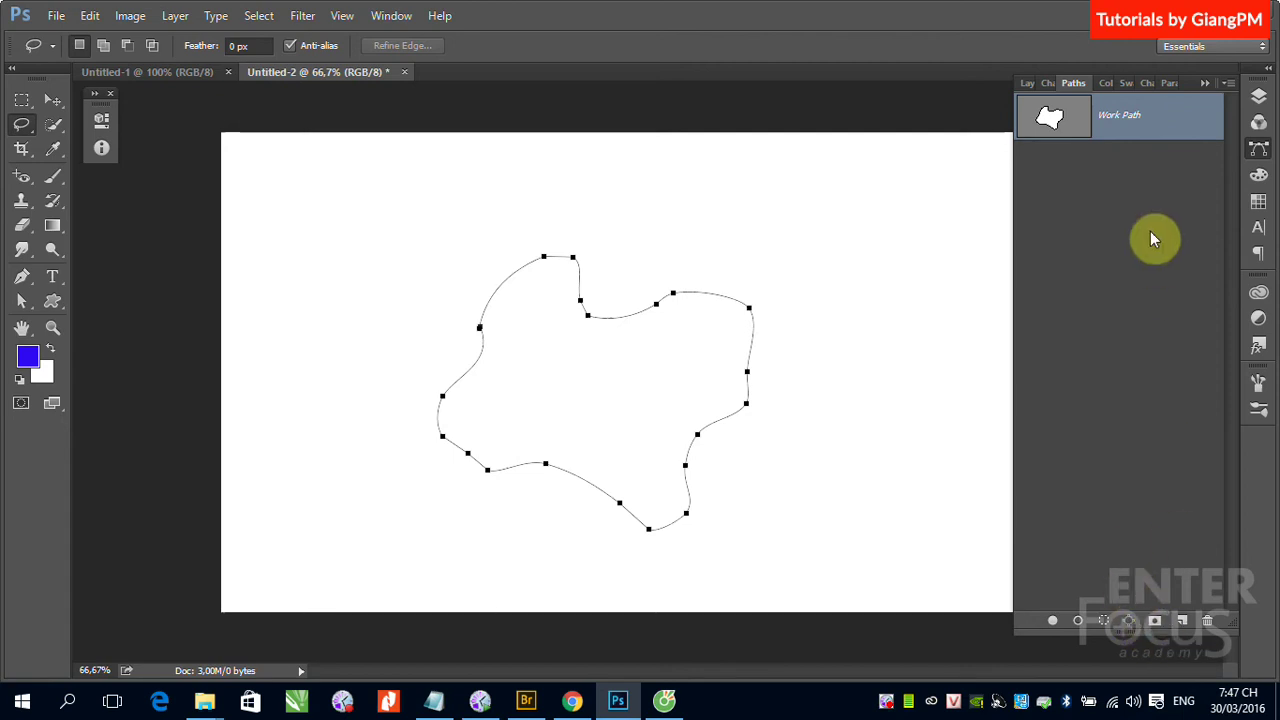
mouse_move(1179, 123)
mouse_down()
mouse_move(1179, 412)
mouse_move(1205, 616)
mouse_up()
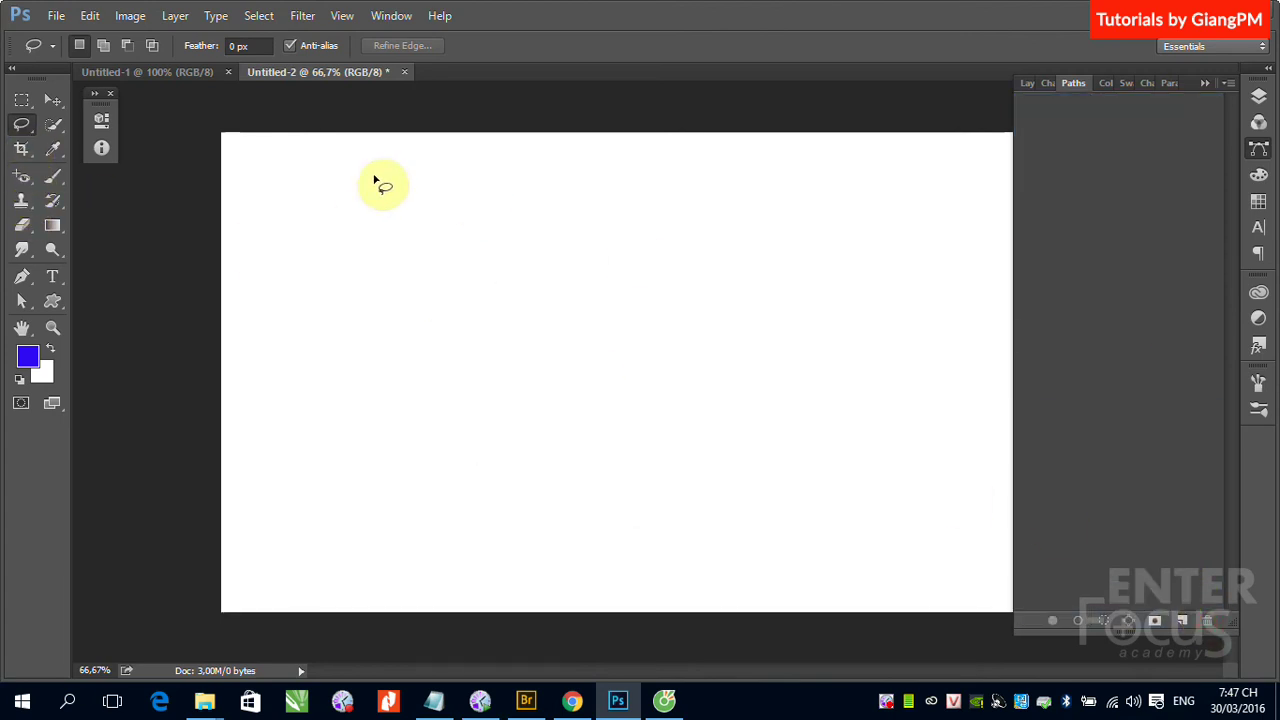
- Place the jumping-man photo as an embedded image at the canvas centre
click(56, 15)
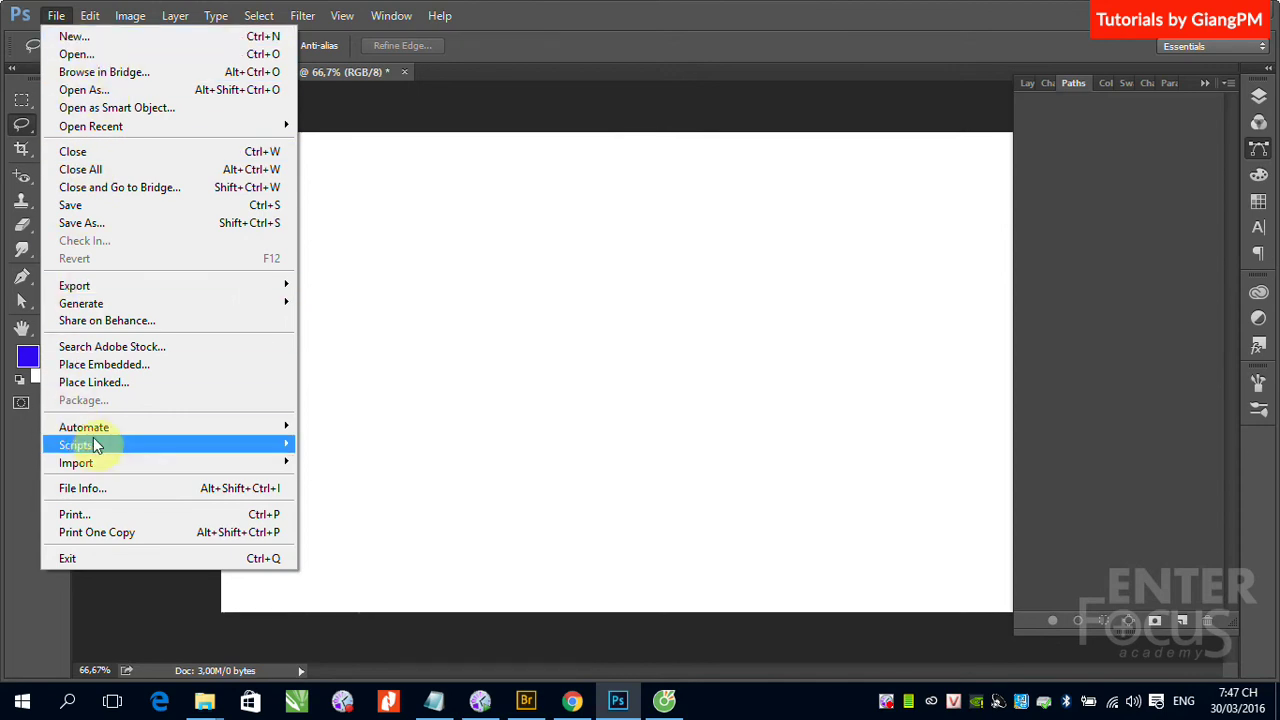
click(103, 365)
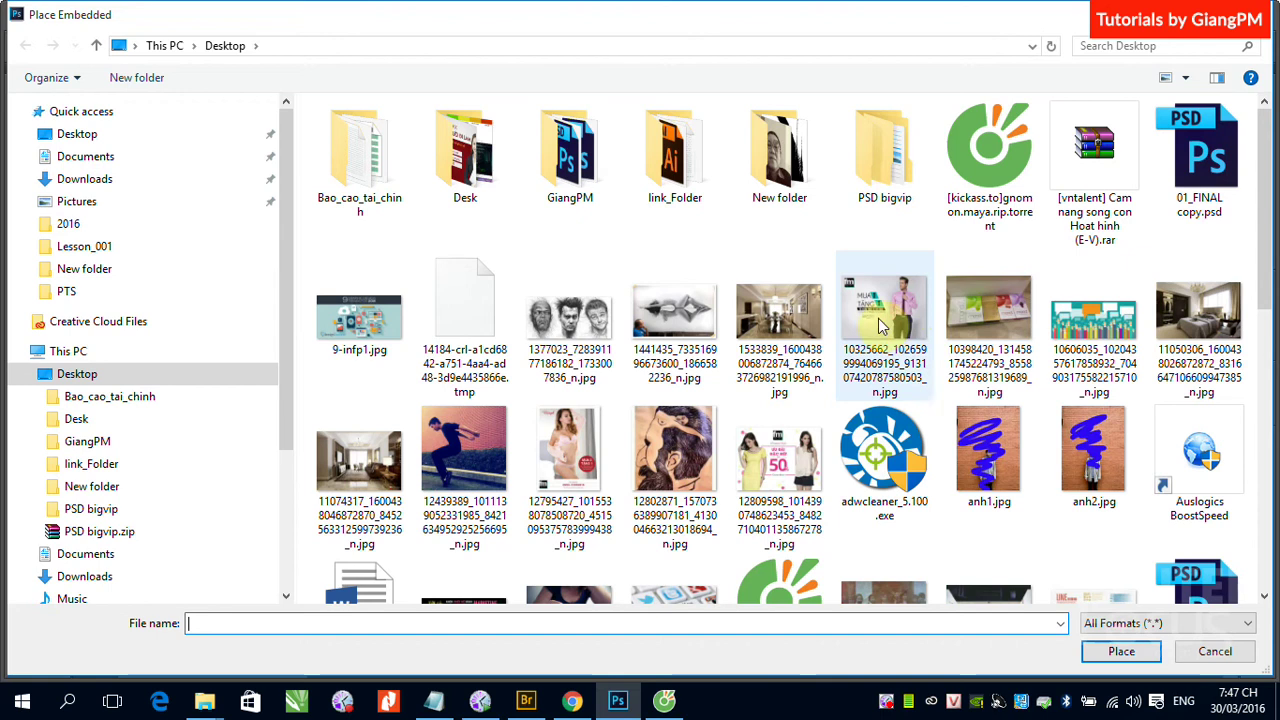
click(471, 452)
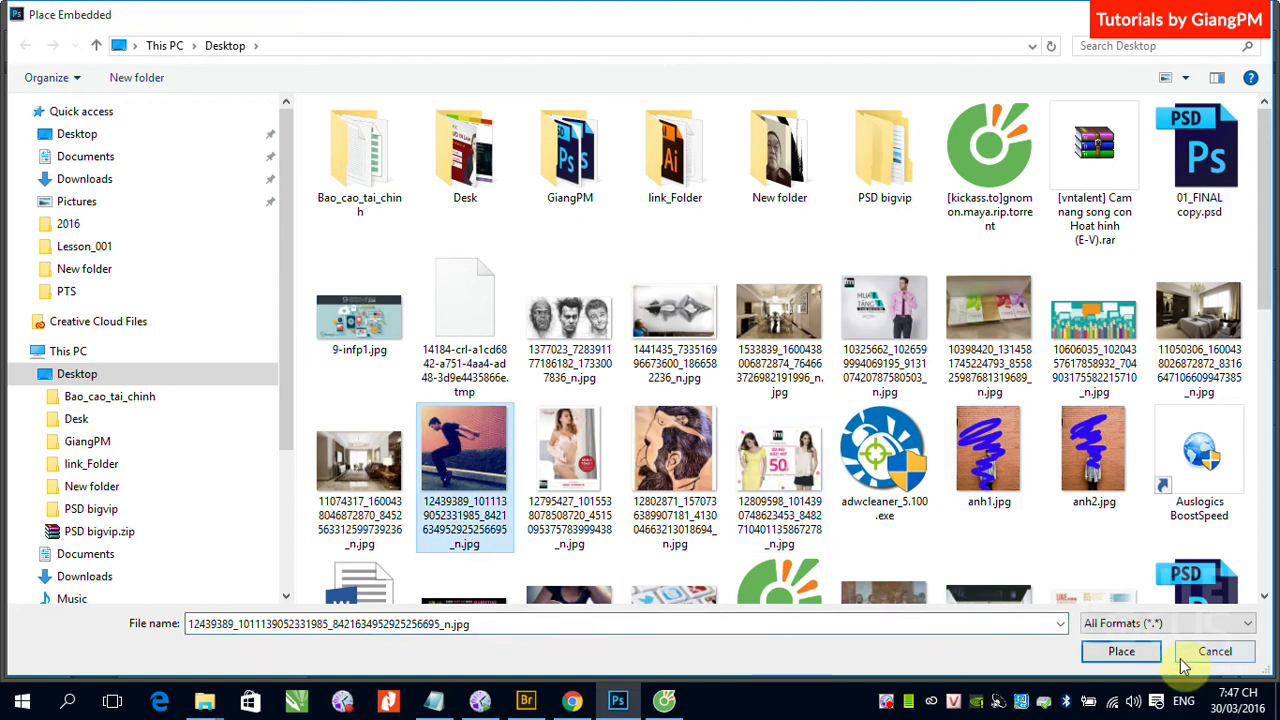
click(1121, 651)
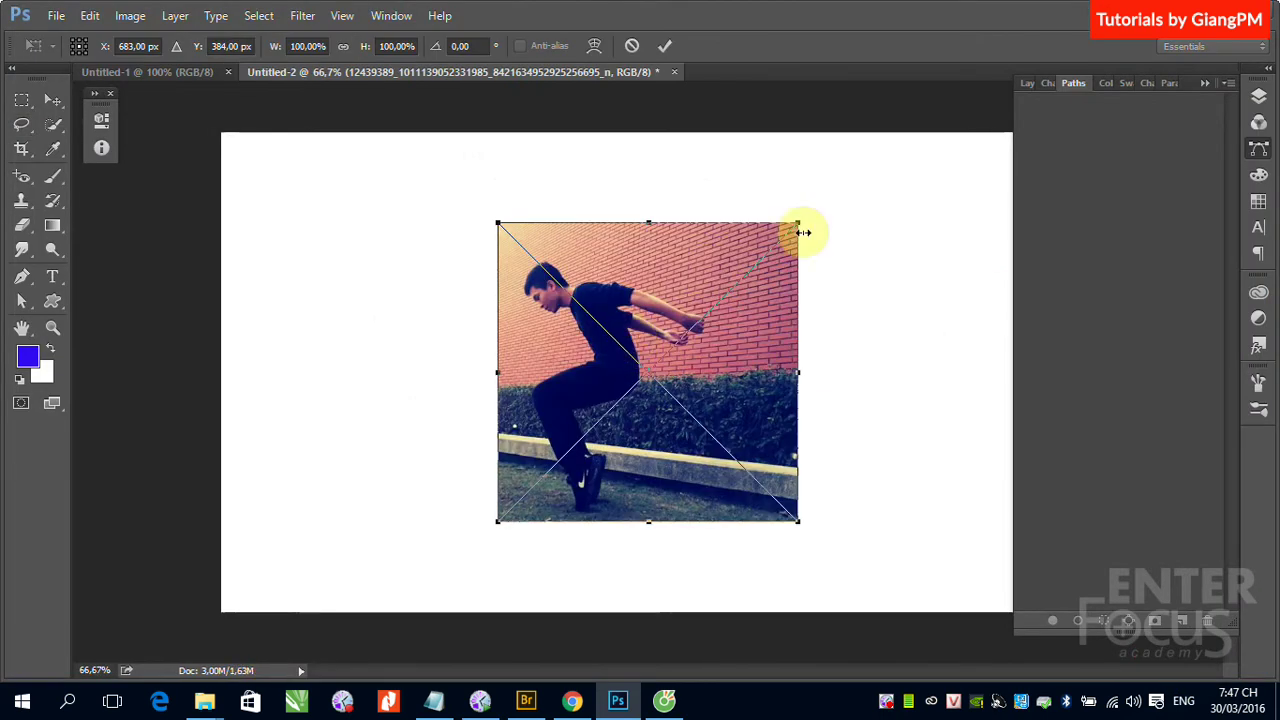
key(Return)
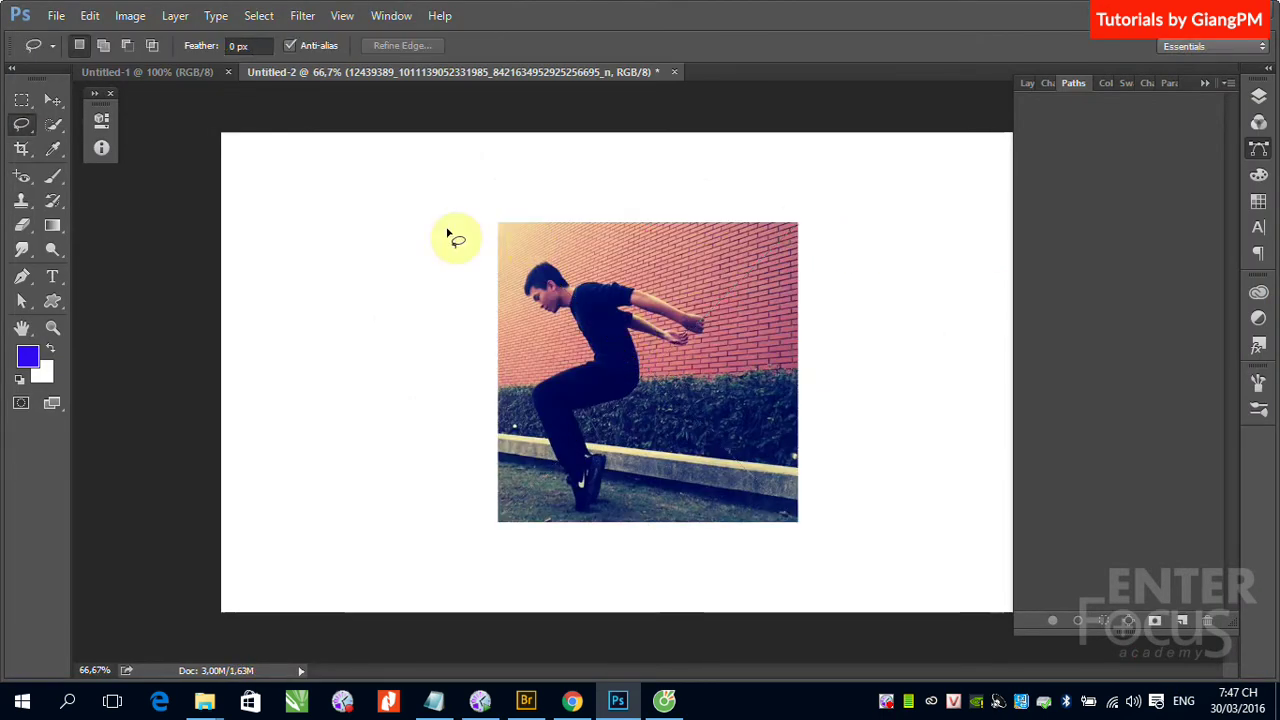
click(55, 104)
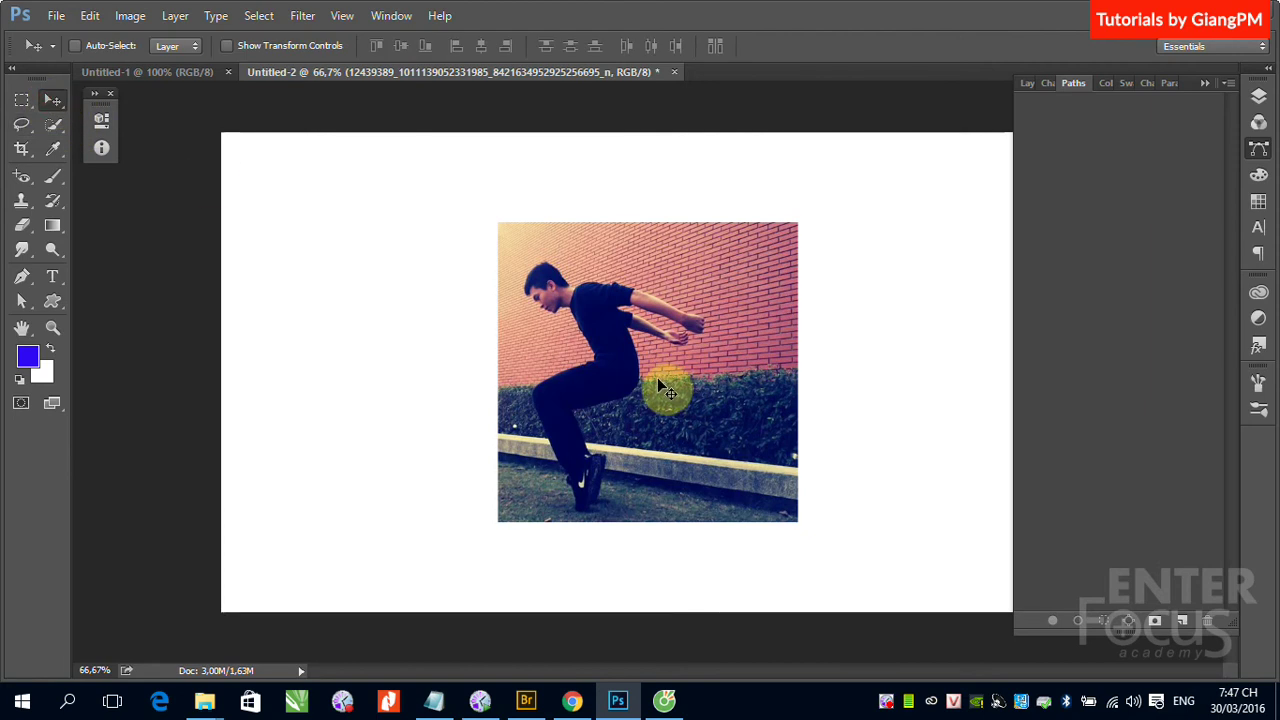
- With the Pen tool, trace anchors around the man's head, arm, back and hands
click(21, 124)
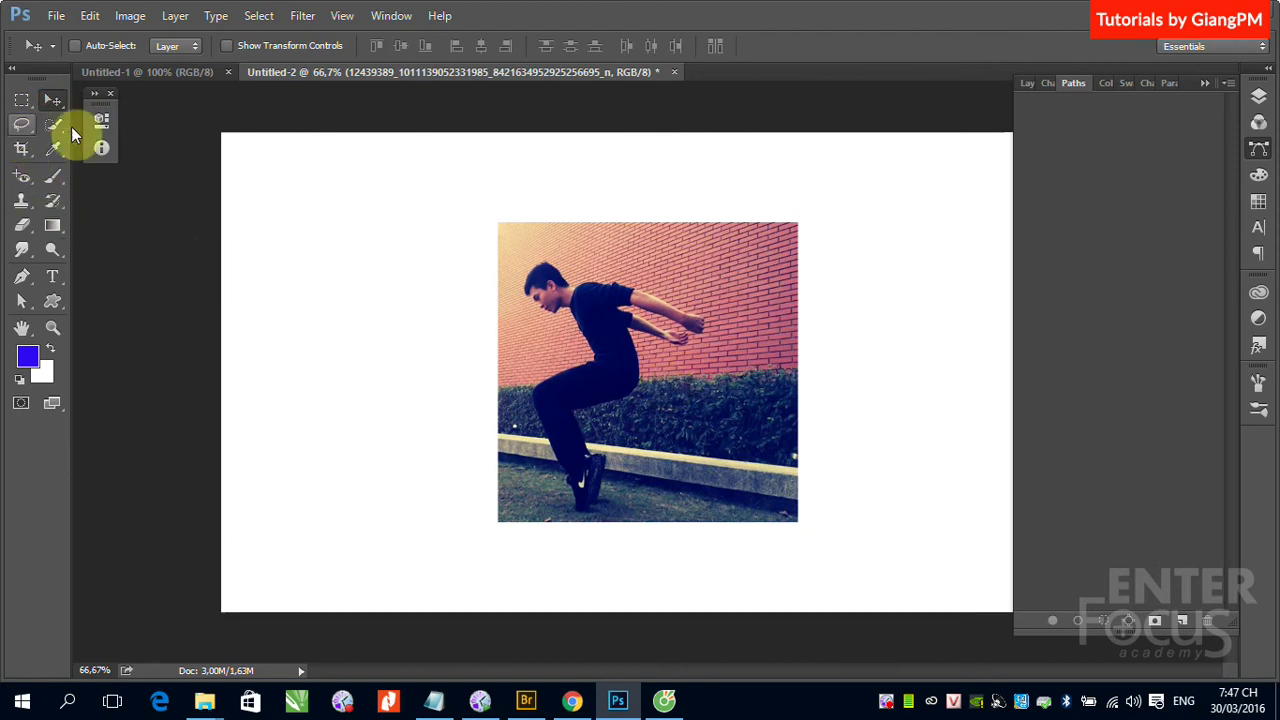
click(22, 277)
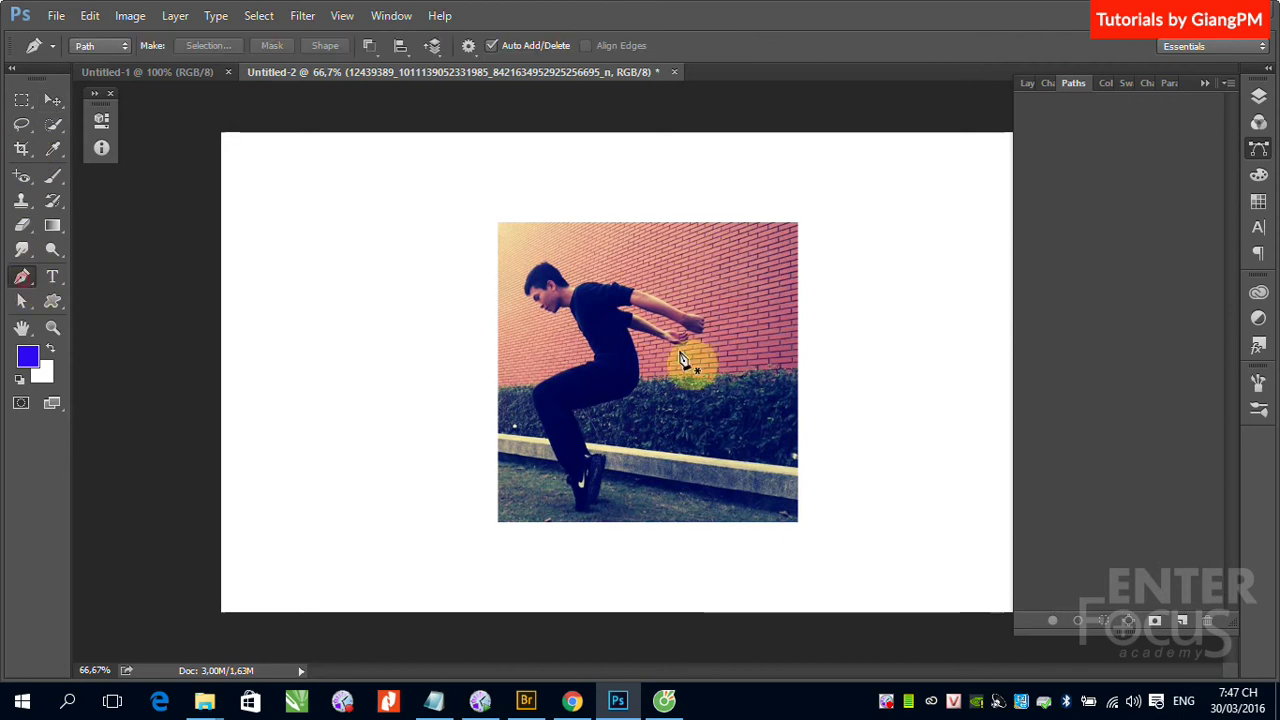
click(566, 330)
click(538, 317)
click(521, 270)
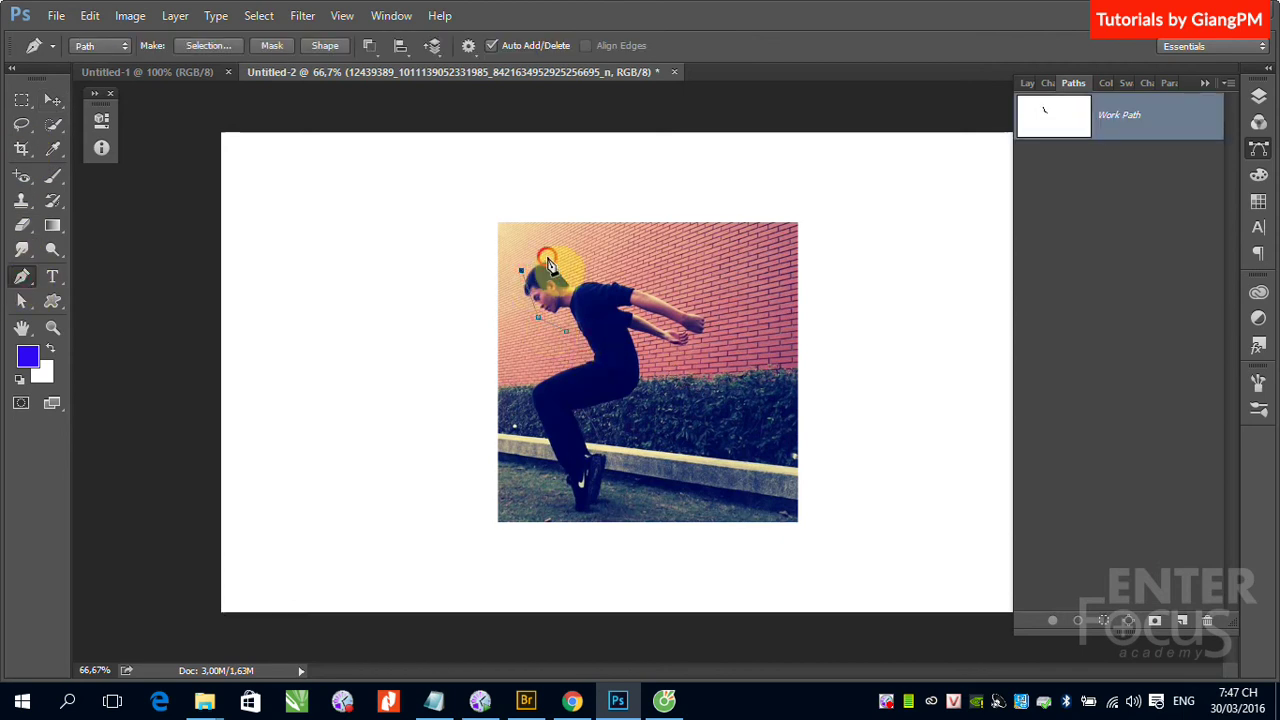
click(591, 266)
click(683, 293)
click(742, 326)
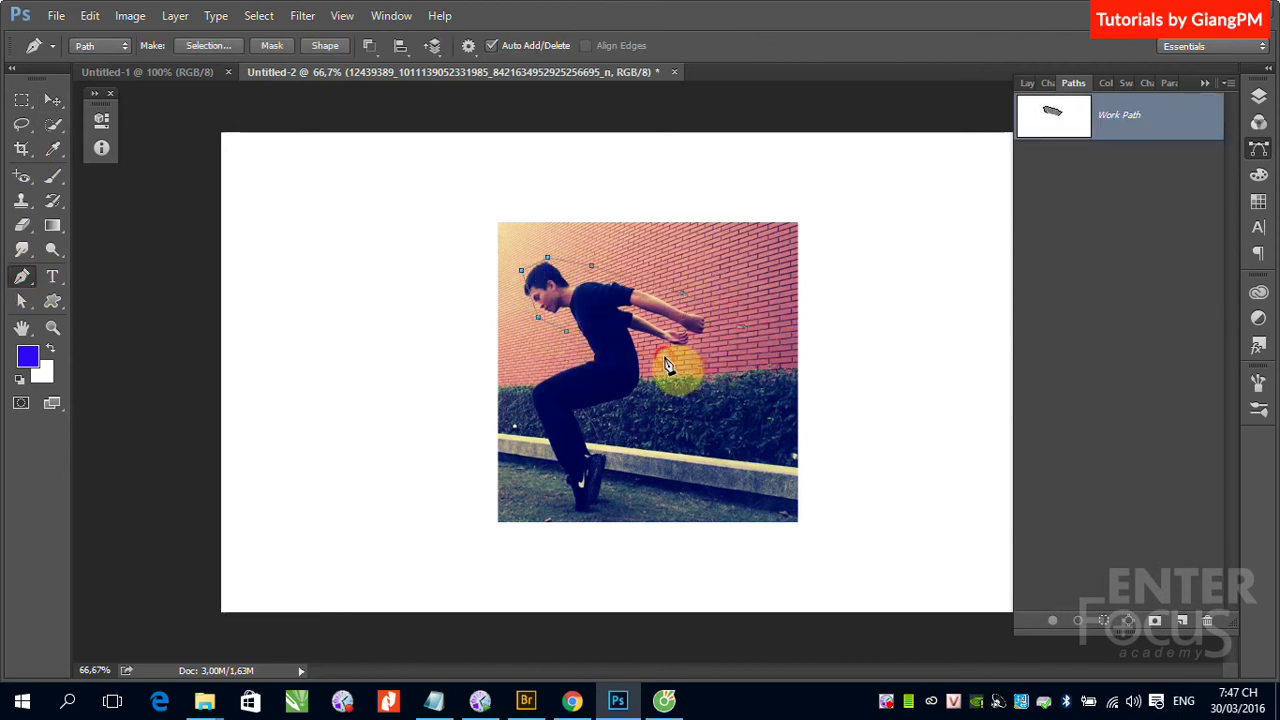
click(665, 356)
click(649, 406)
- Continue the path down the legs to the feet, up to the hip, and close it
click(607, 423)
click(621, 452)
click(607, 494)
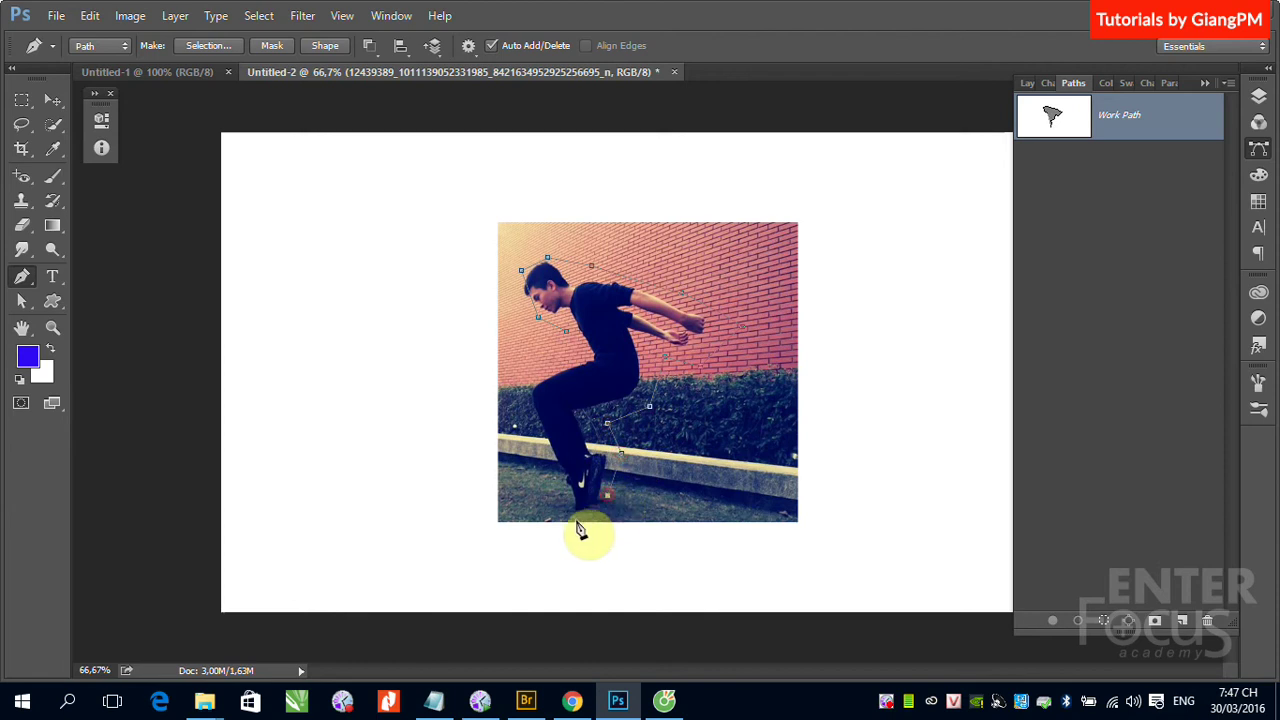
click(569, 516)
click(543, 488)
click(524, 414)
click(528, 380)
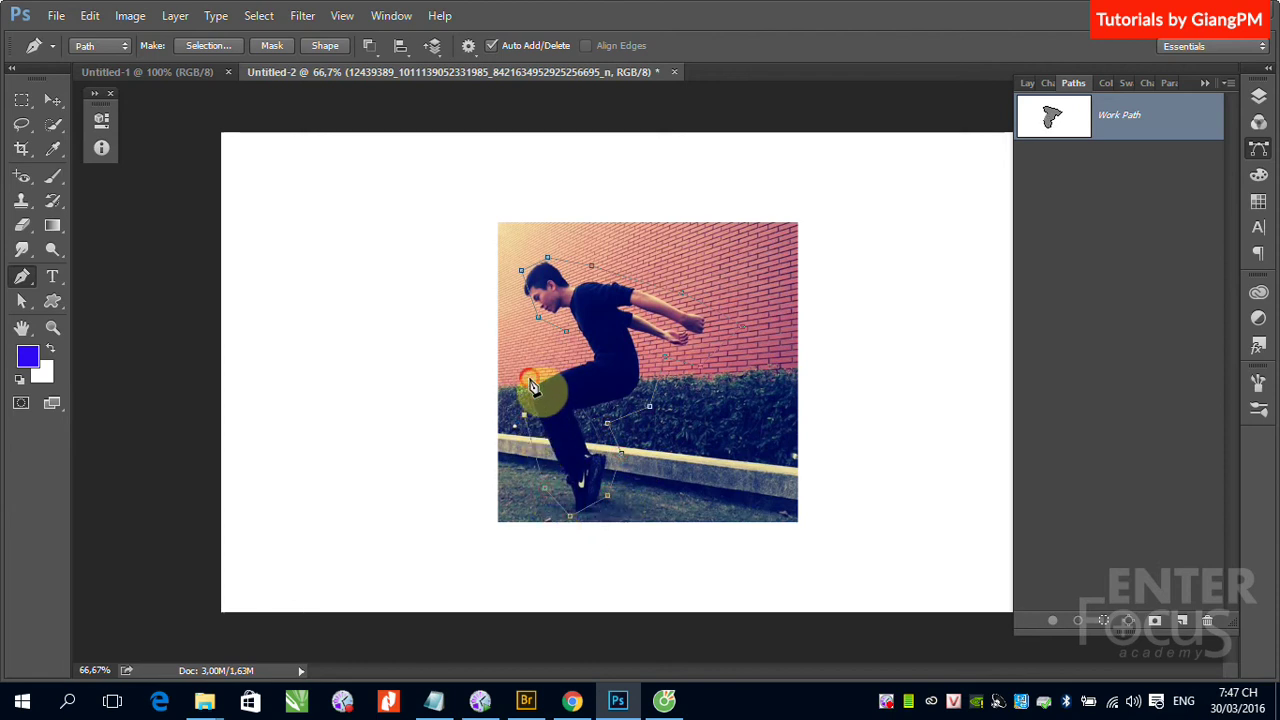
click(556, 360)
click(566, 331)
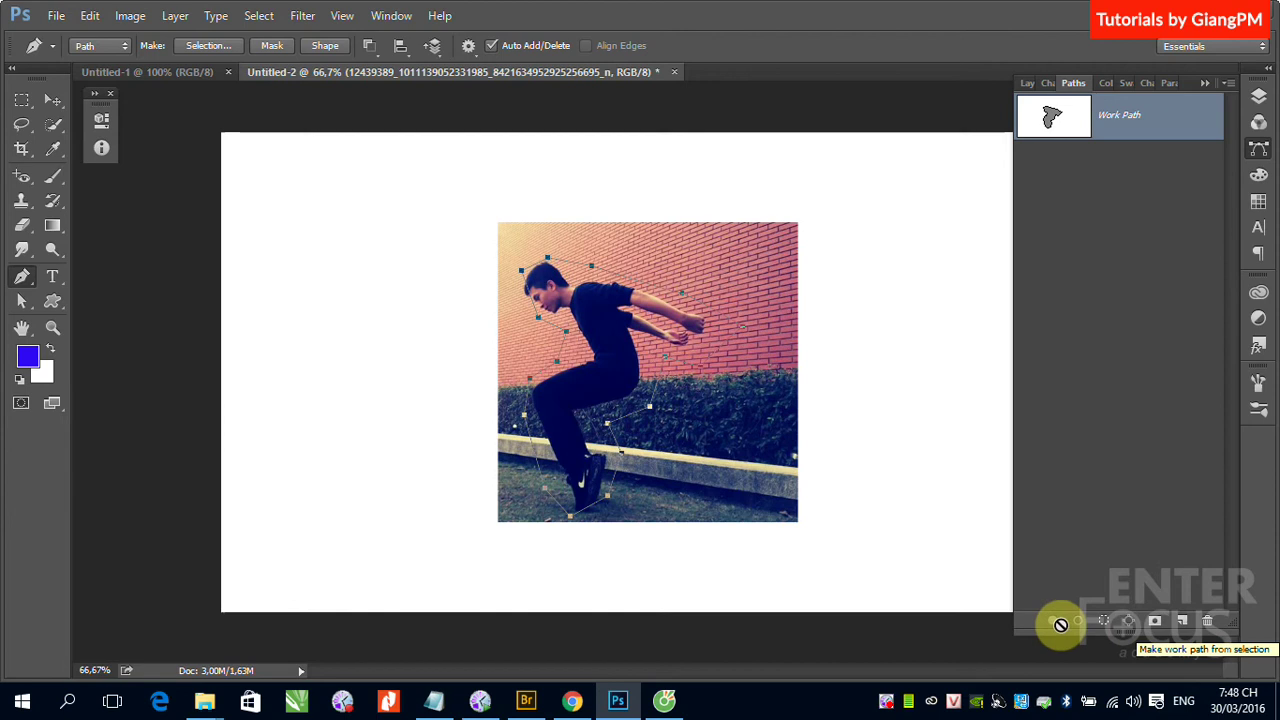
- Add a layer mask to the photo layer, then delete the traced Work Path
click(1157, 624)
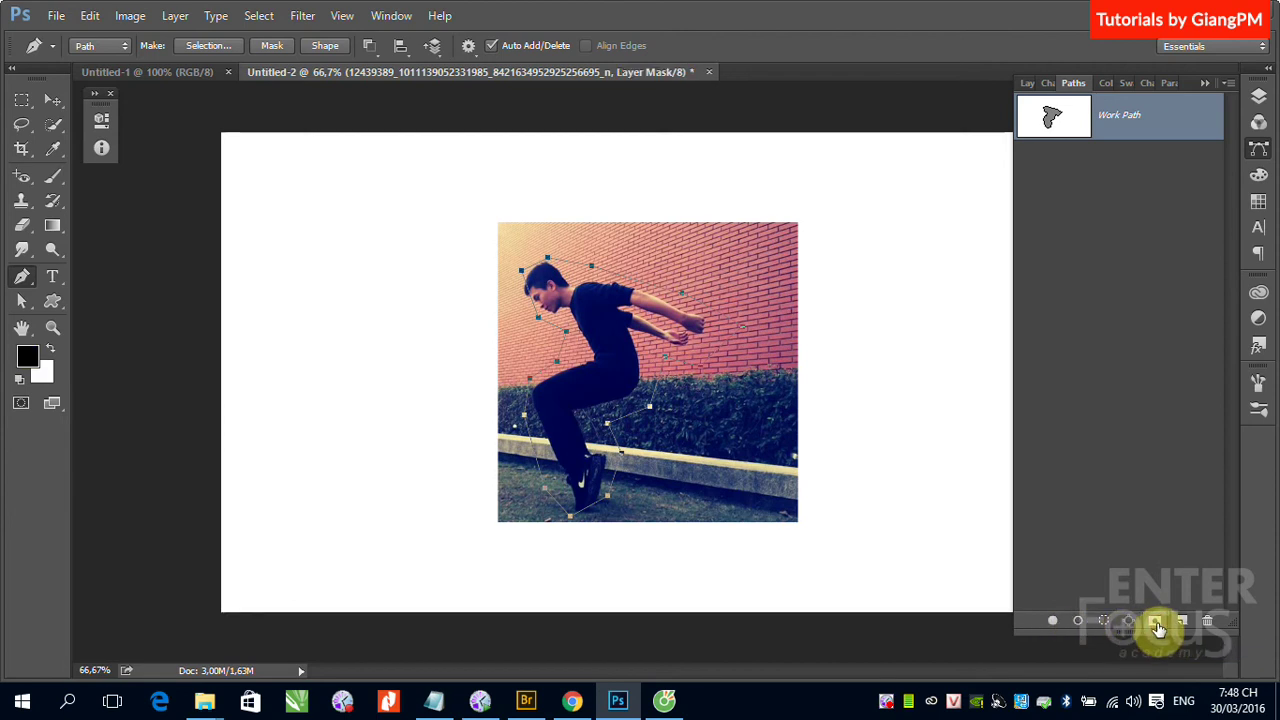
click(1027, 85)
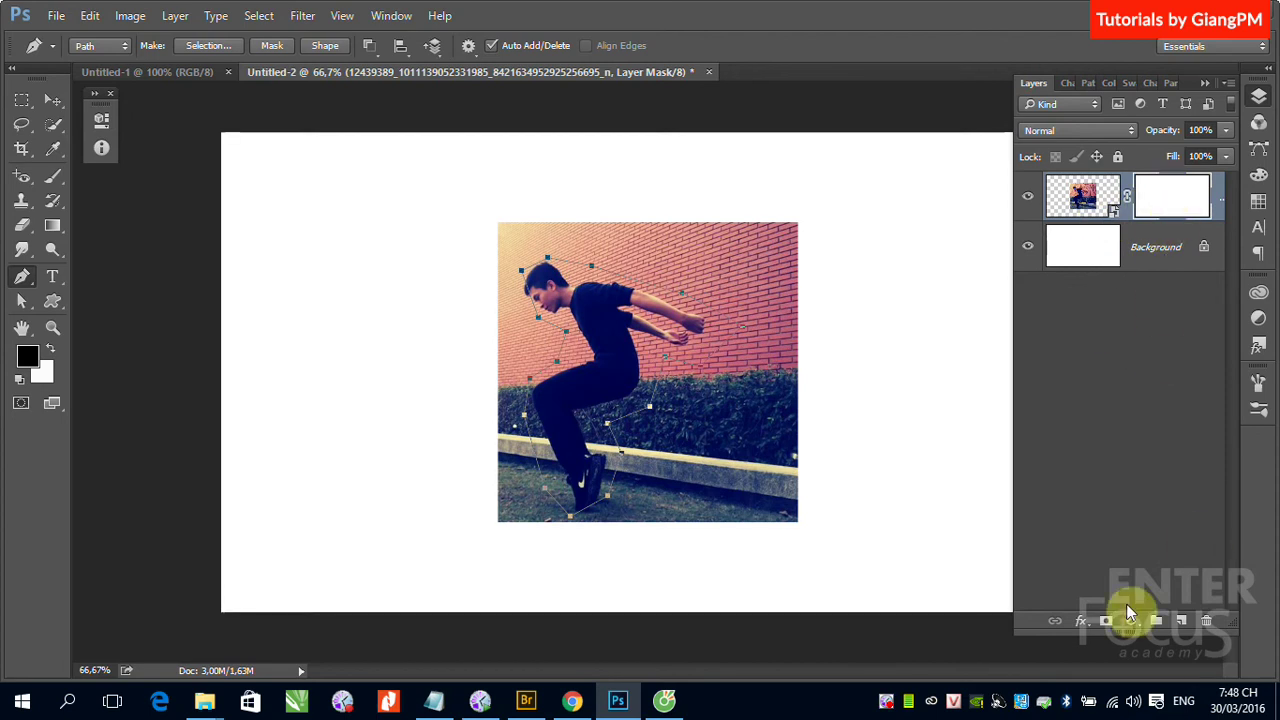
click(1089, 84)
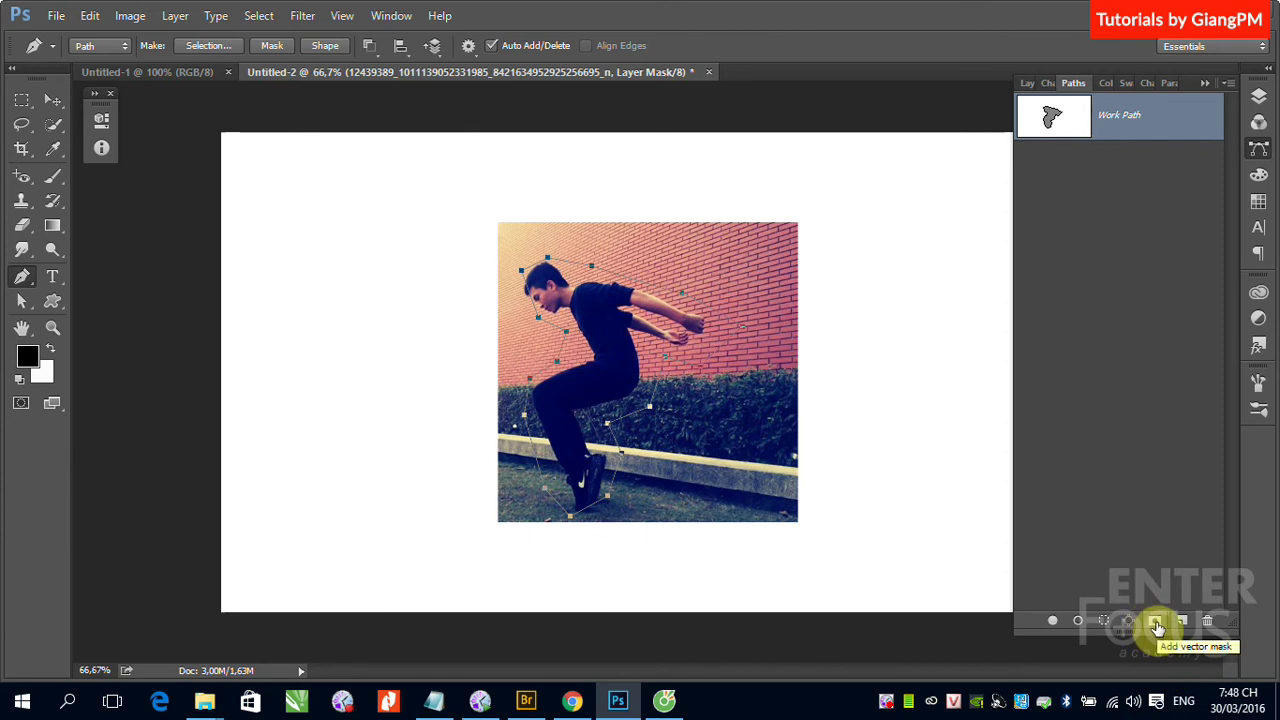
click(1027, 83)
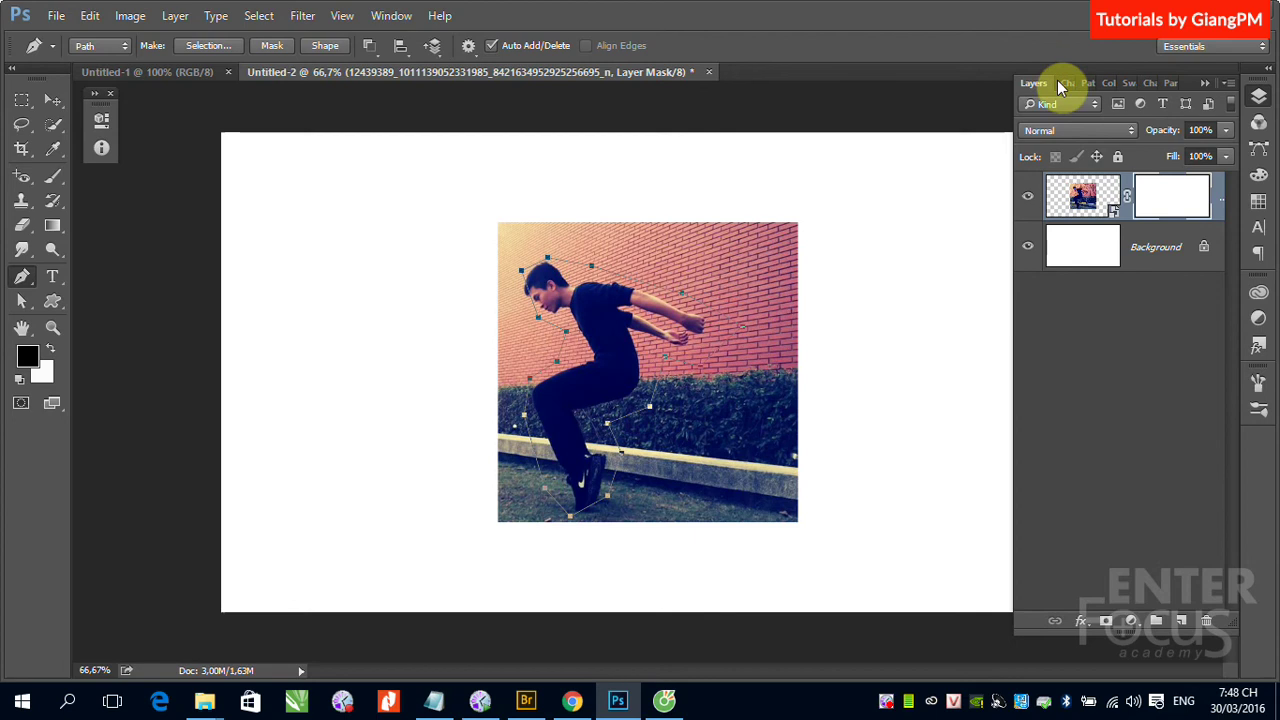
click(1087, 84)
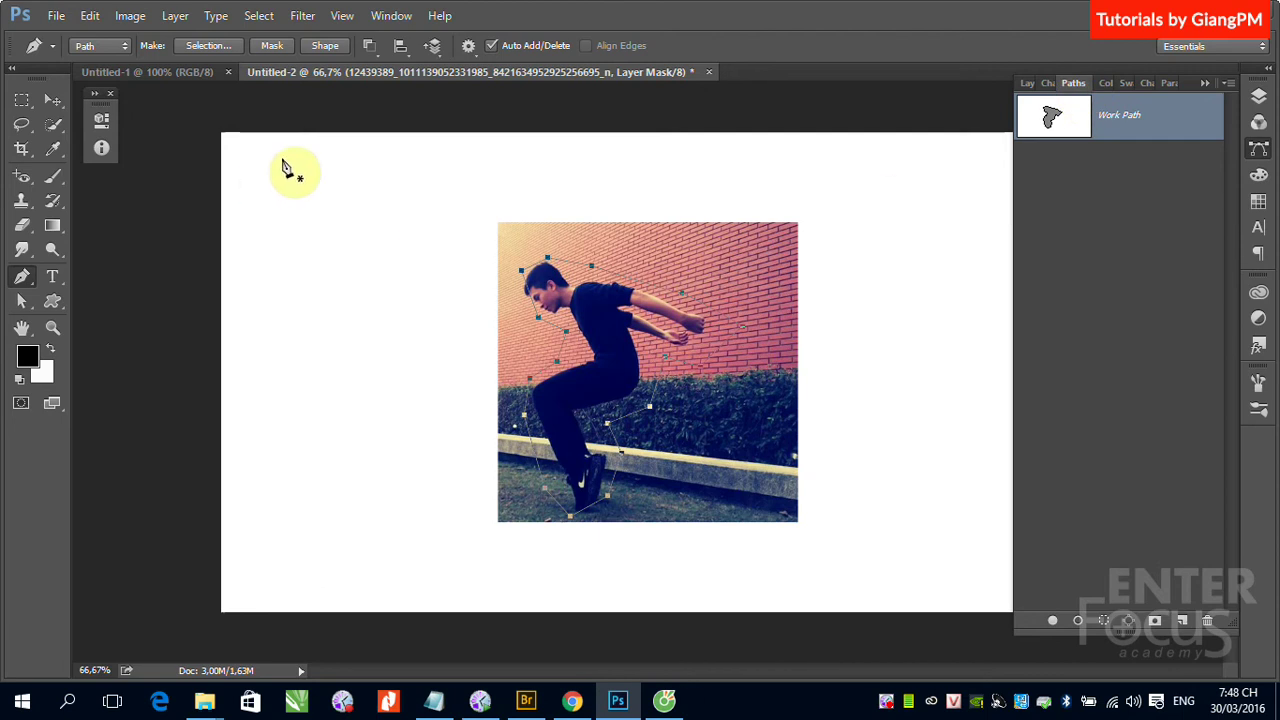
click(50, 99)
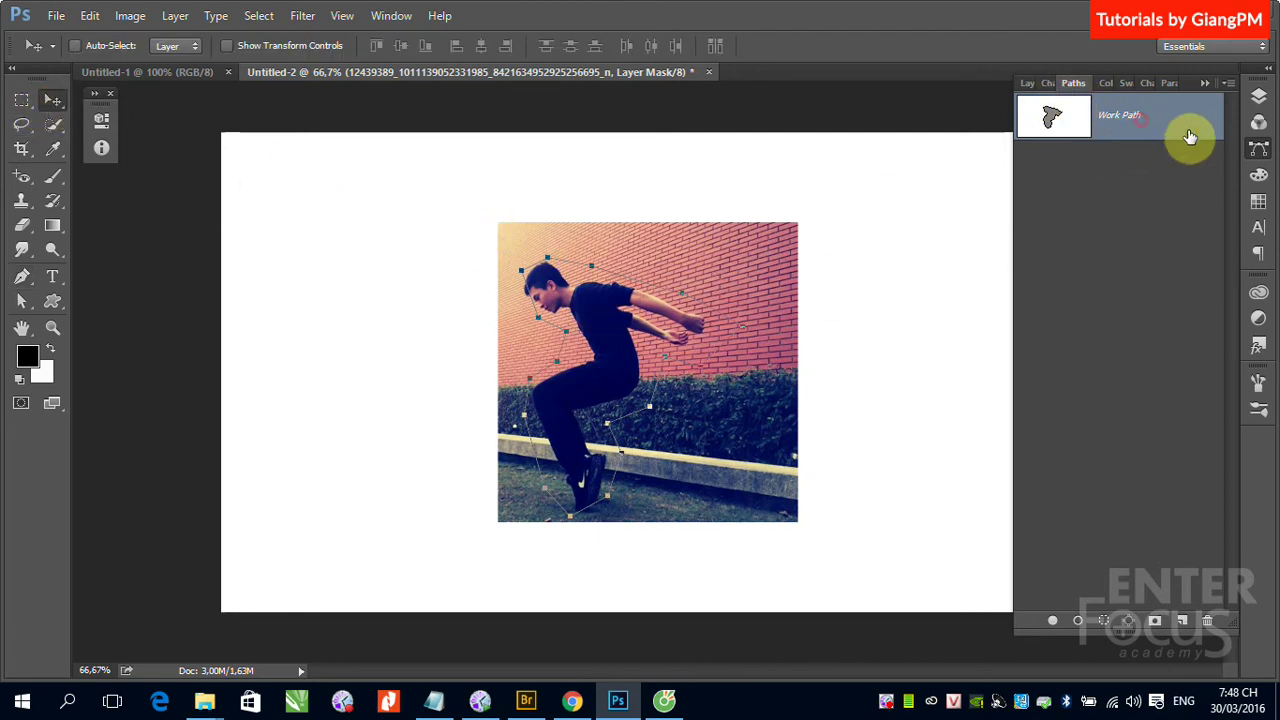
mouse_move(1187, 121)
mouse_down()
mouse_move(1179, 522)
mouse_move(1207, 620)
mouse_up()
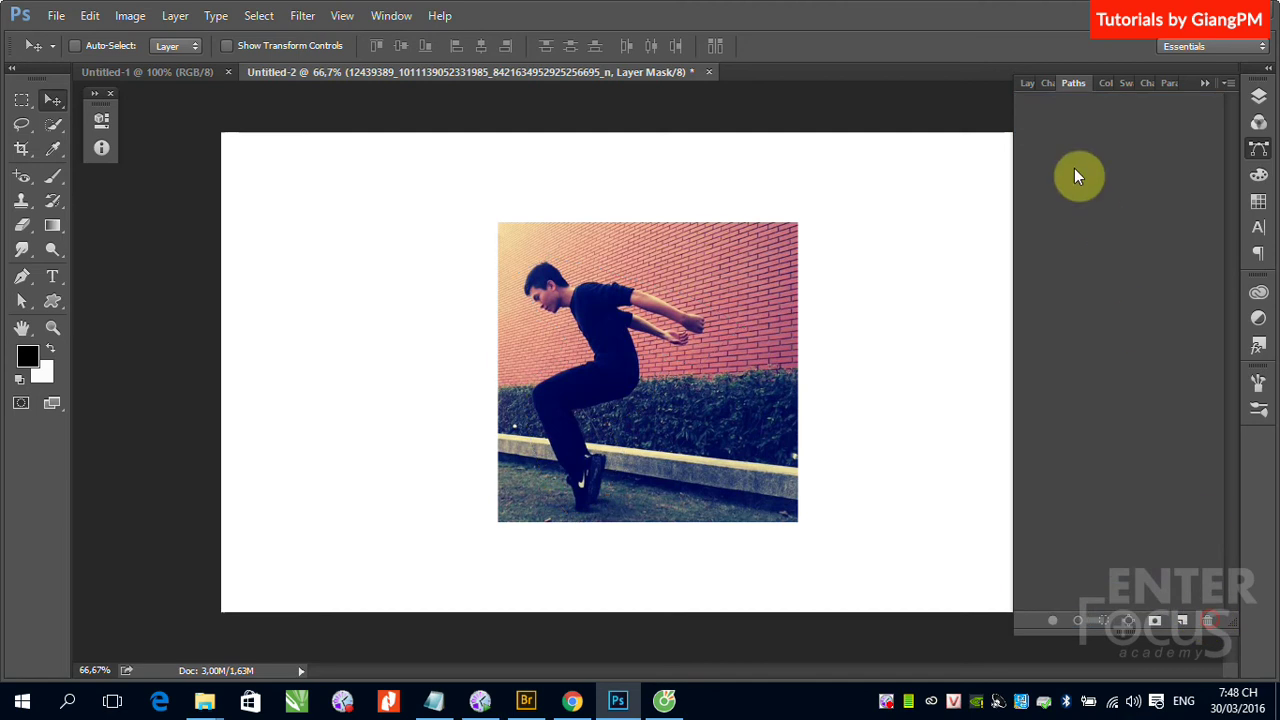
- Delete the photo layer's layer mask
click(1030, 84)
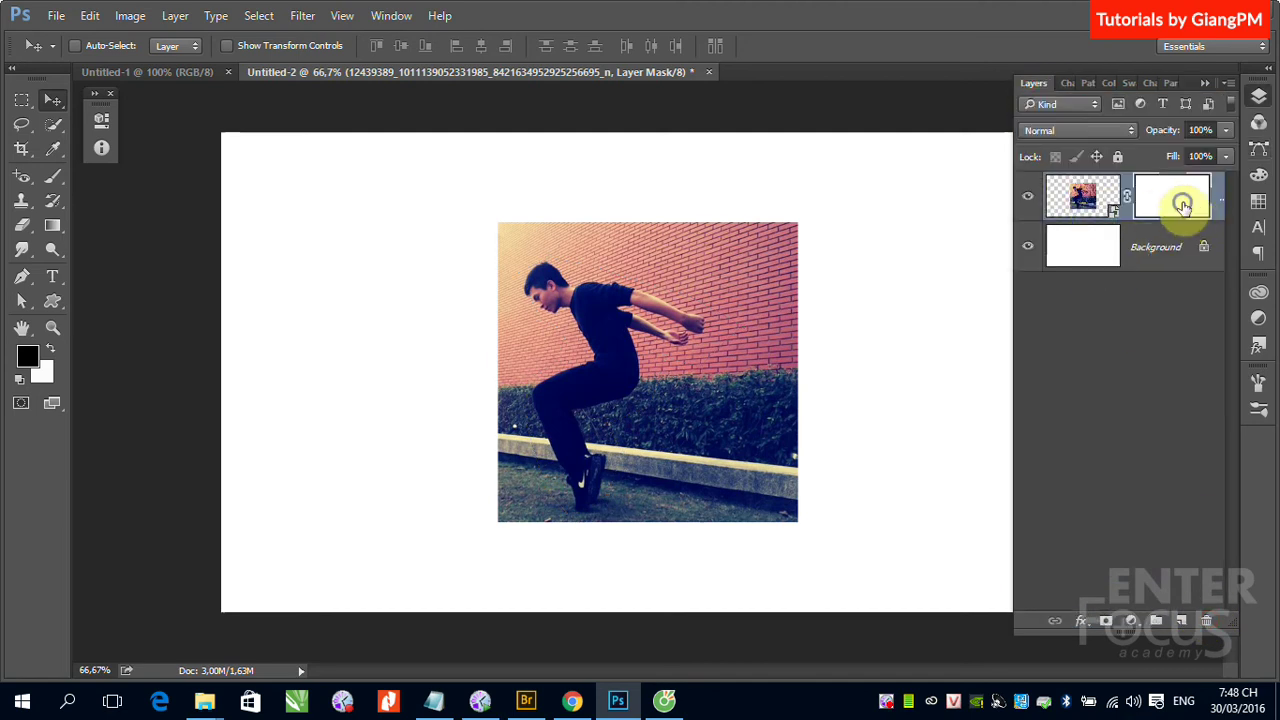
right_click(1177, 200)
click(1130, 245)
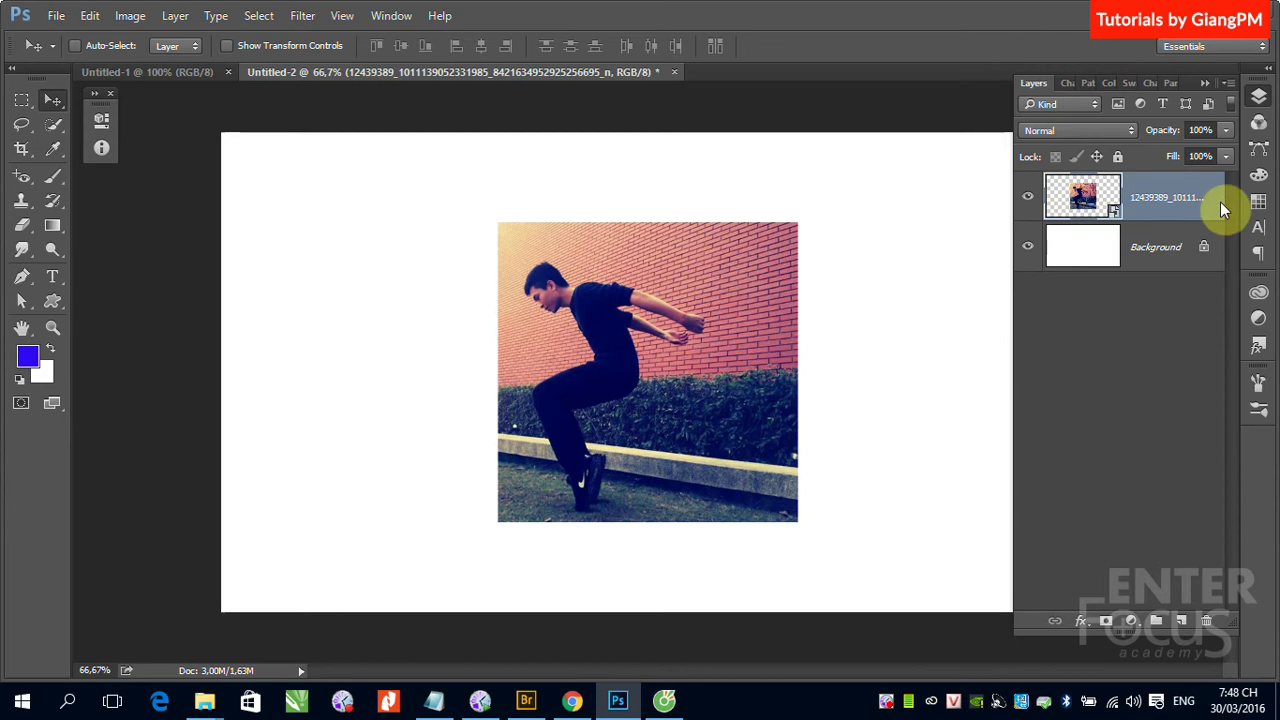
- Rasterize the photo layer, undo it to keep the smart object, and dismiss the layer menu
right_click(1173, 206)
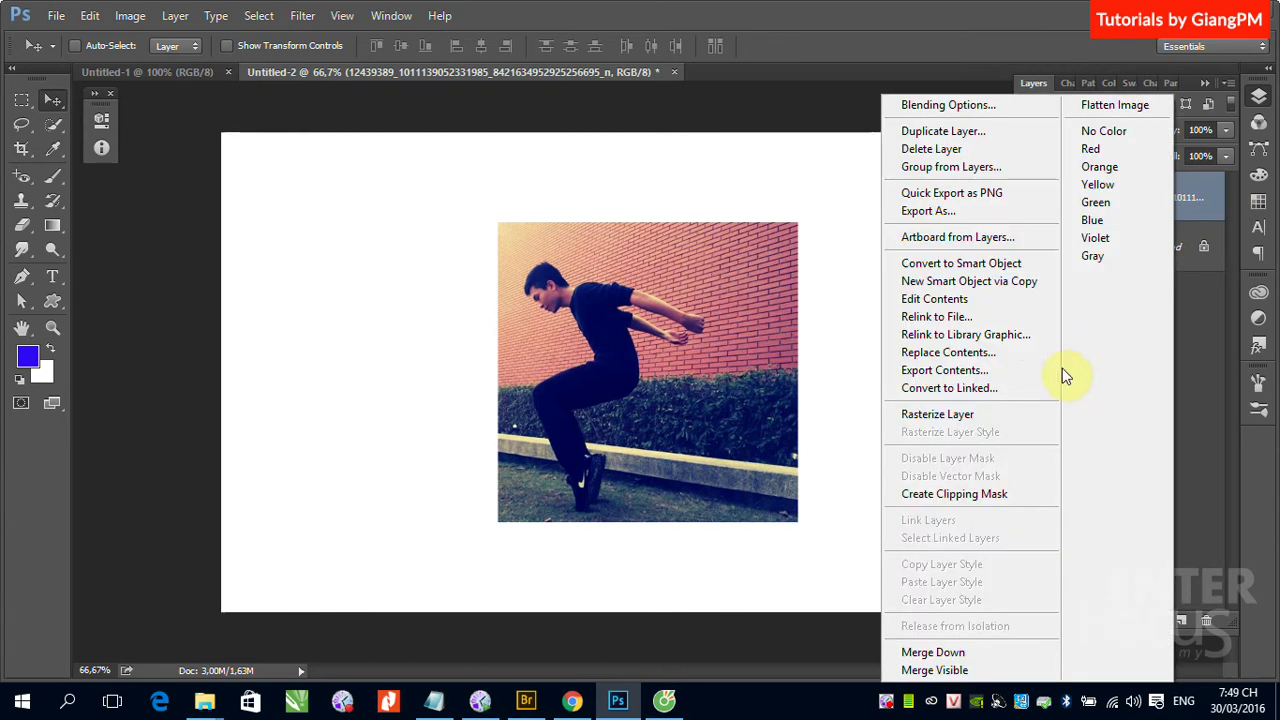
click(927, 425)
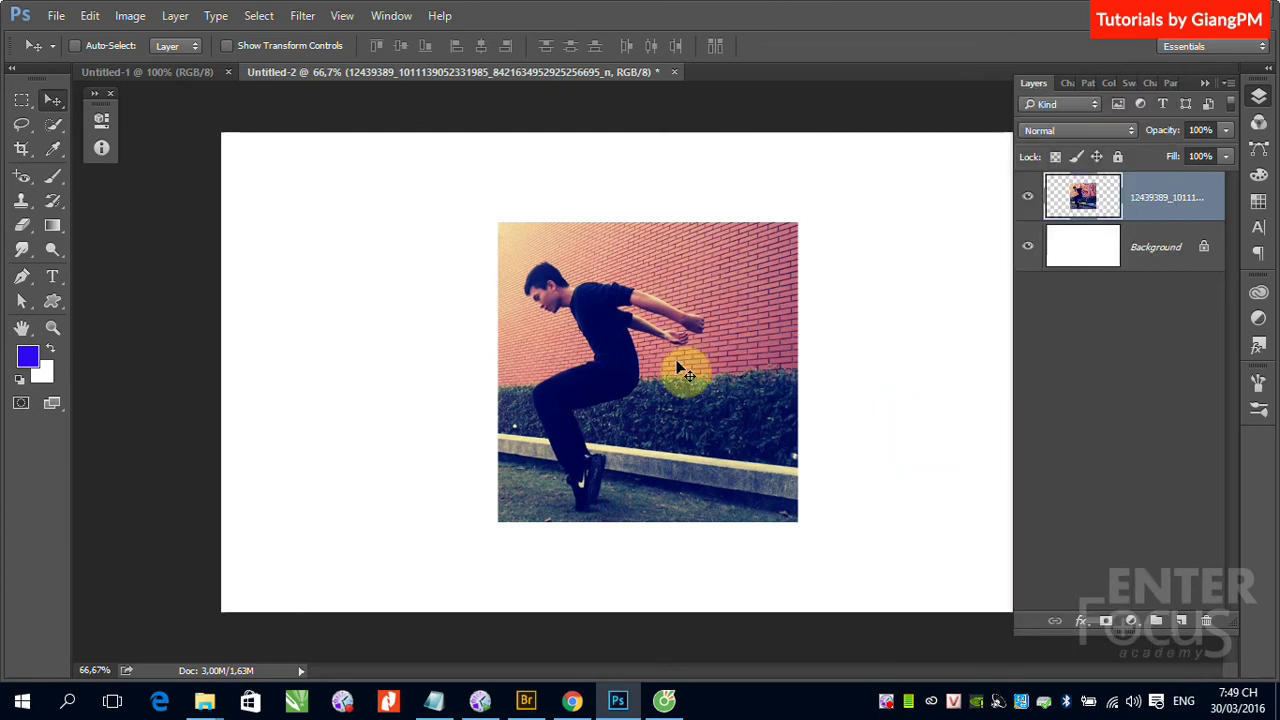
key(ctrl+z)
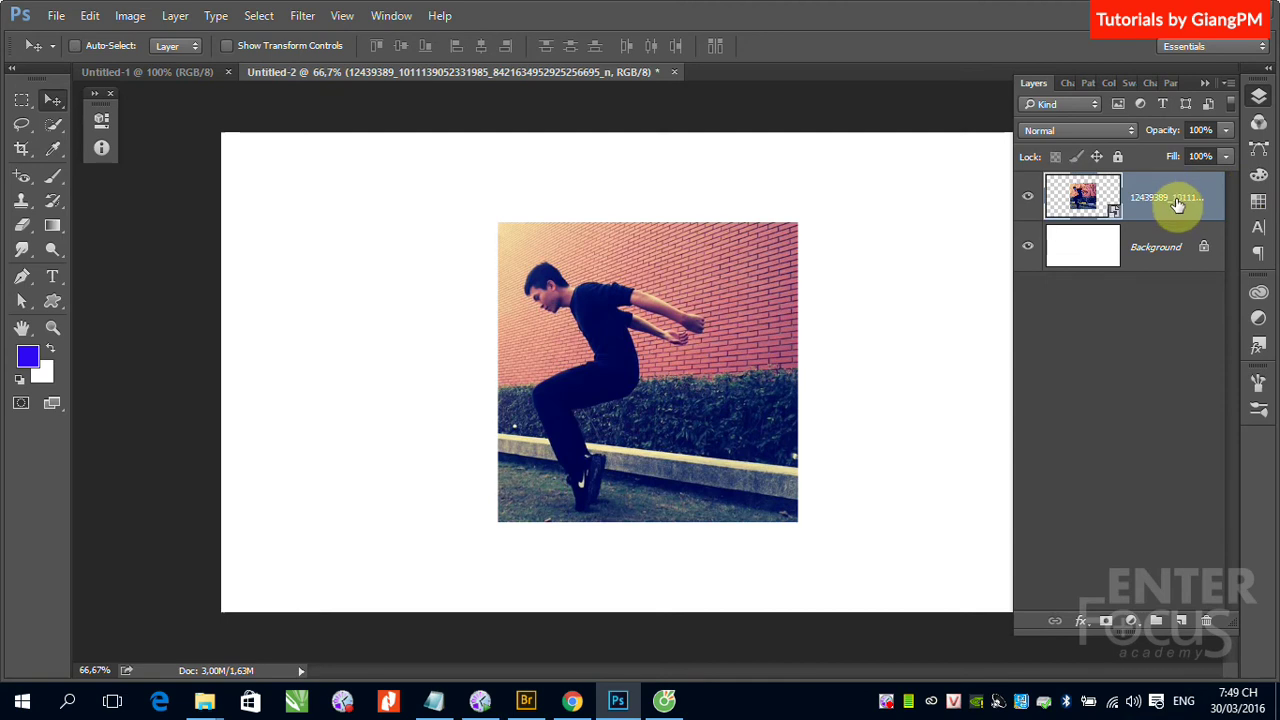
right_click(1160, 210)
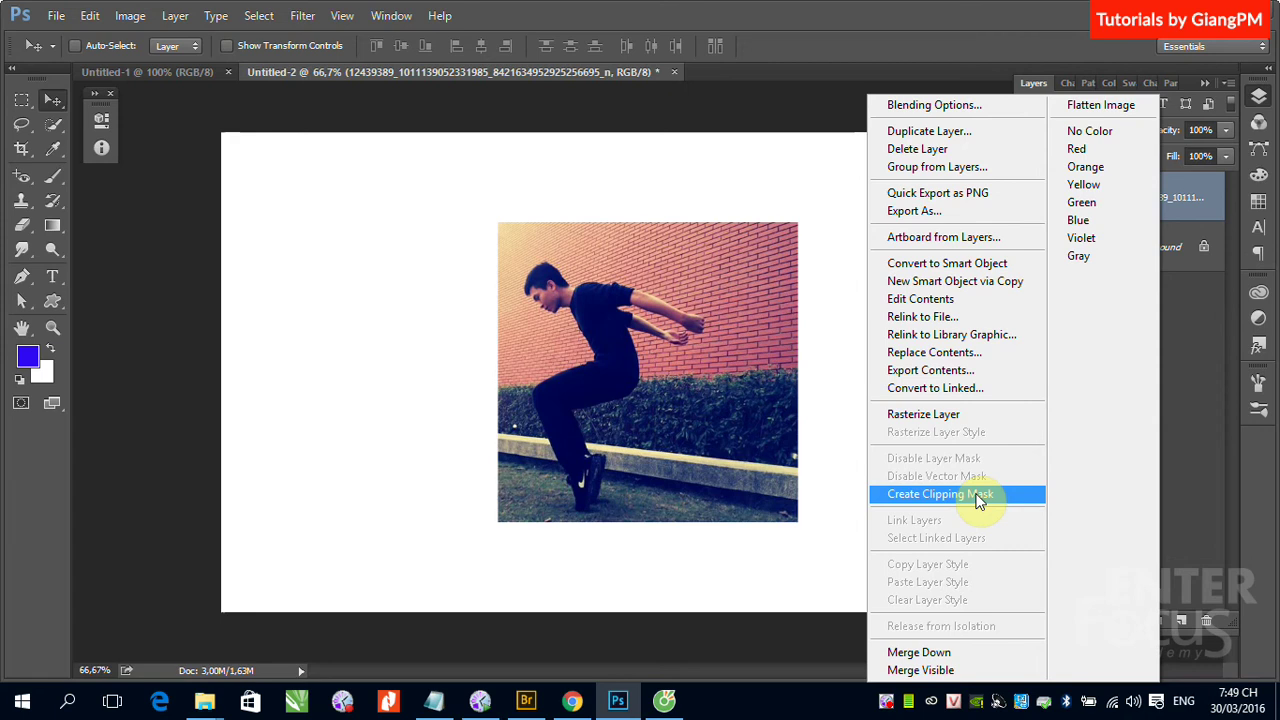
click(565, 277)
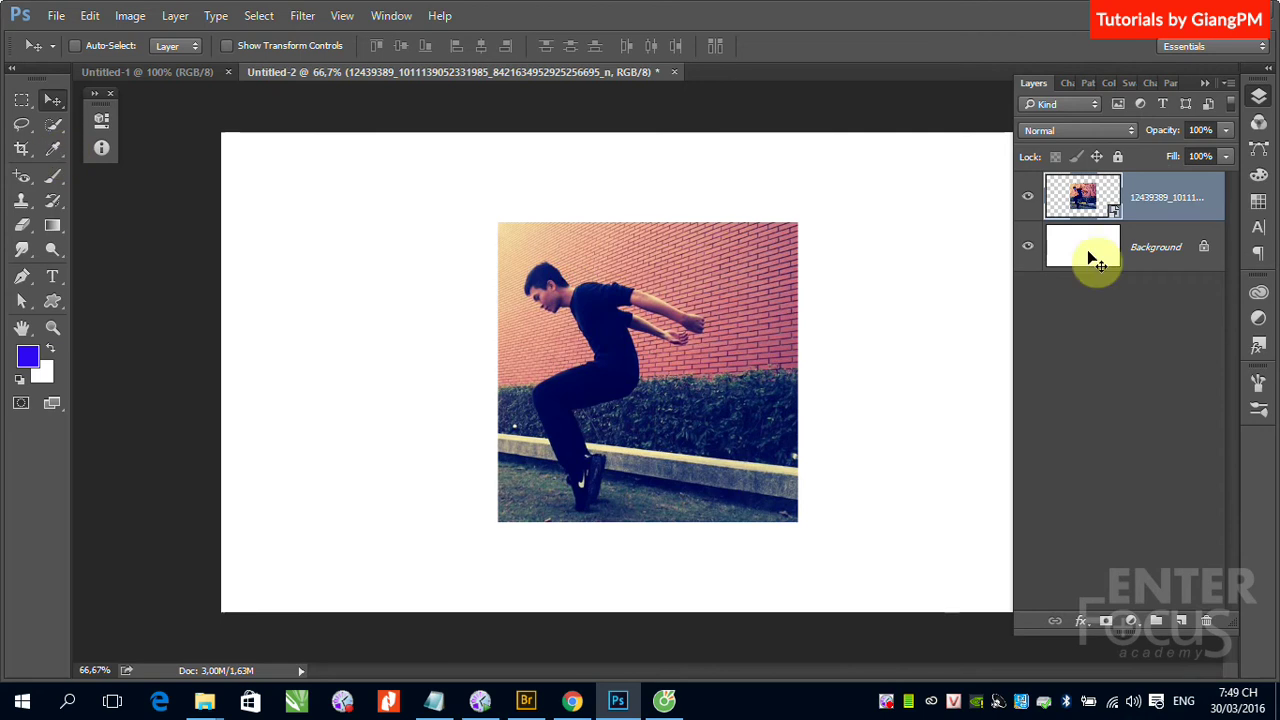
- Add a new Layer 1 above Background and draw a circular selection over the photo
click(1165, 258)
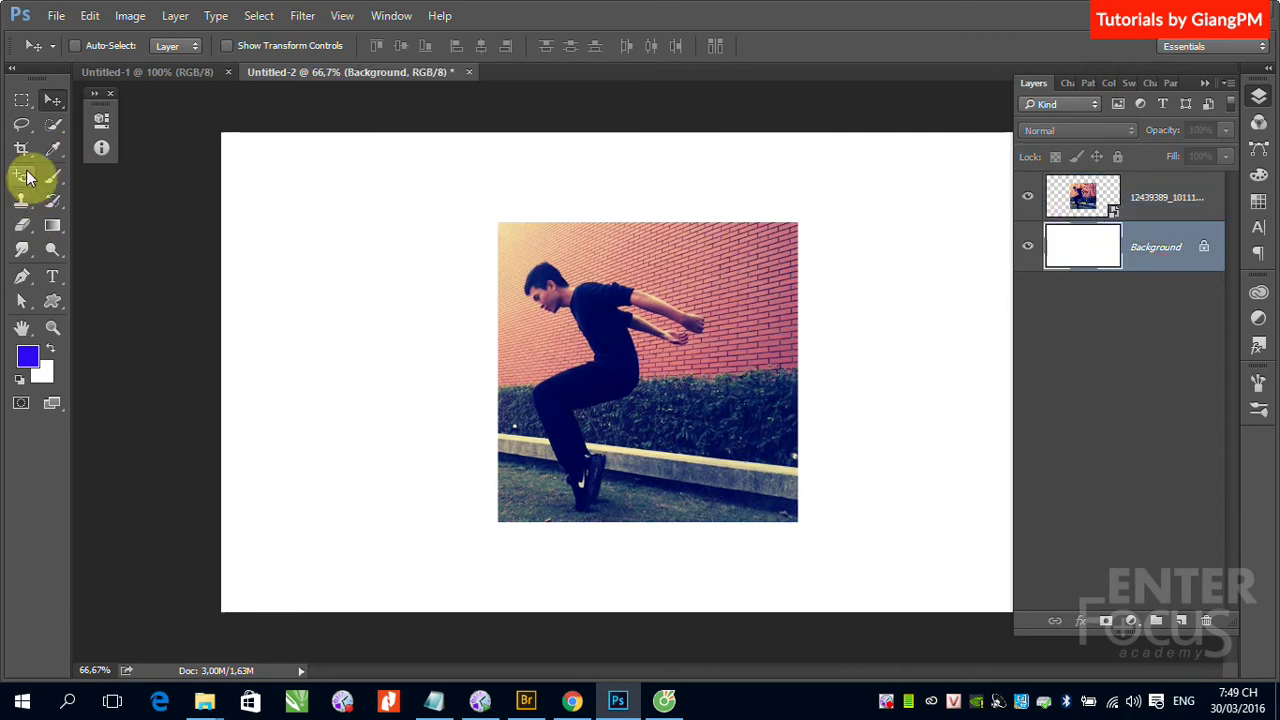
click(1182, 623)
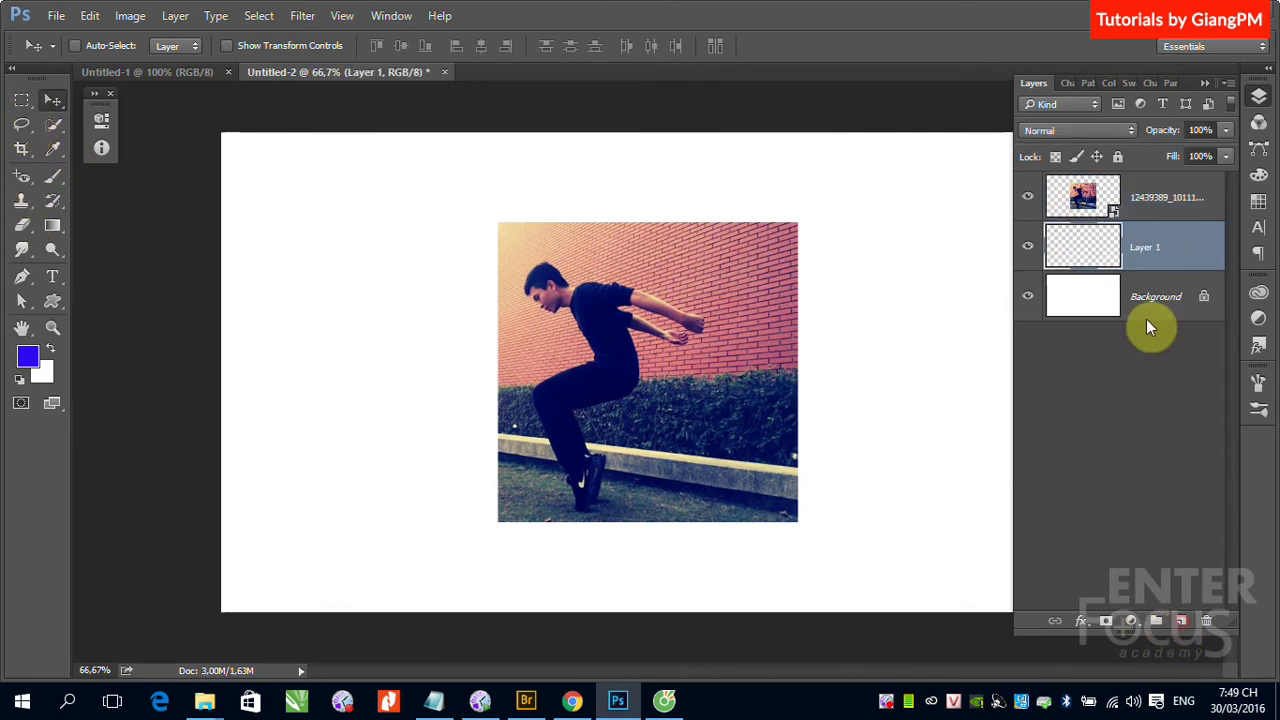
right_click(25, 110)
click(100, 112)
mouse_move(578, 300)
mouse_down()
mouse_move(690, 437)
mouse_move(745, 469)
mouse_up()
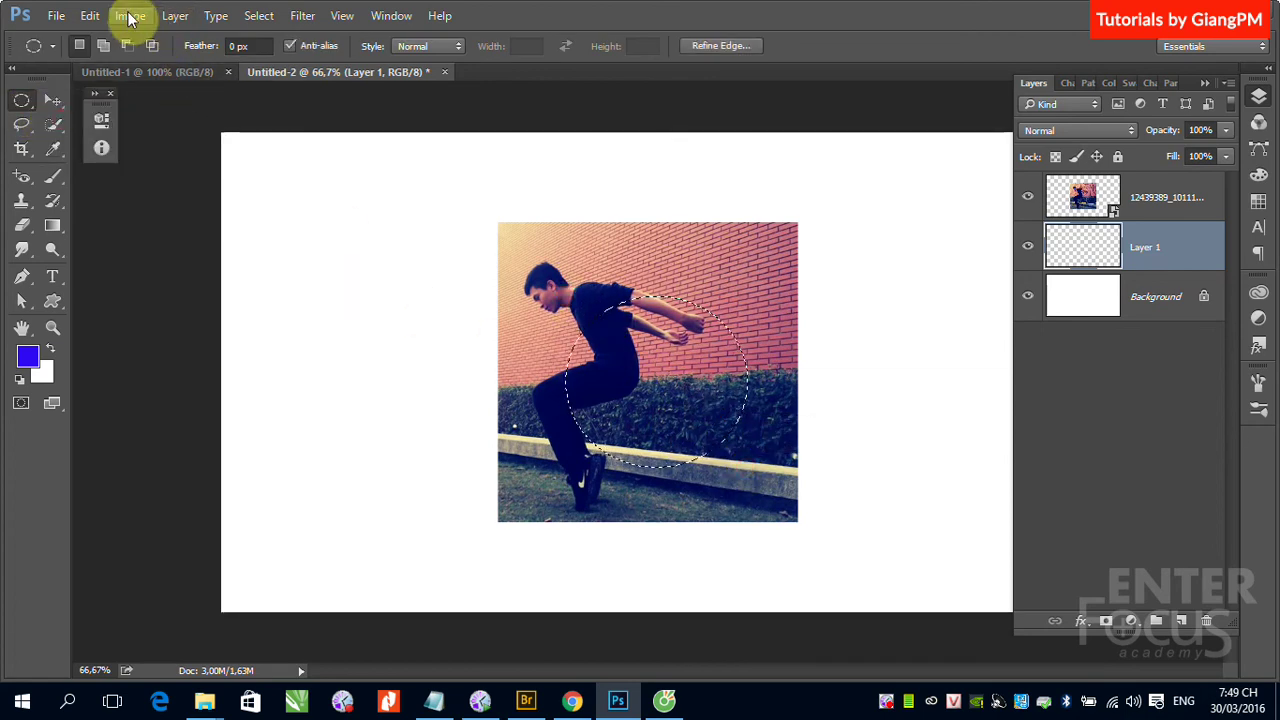
- Fill the circle with red on Layer 1, deselect, and keep the photo layer visible and active
click(90, 15)
click(147, 260)
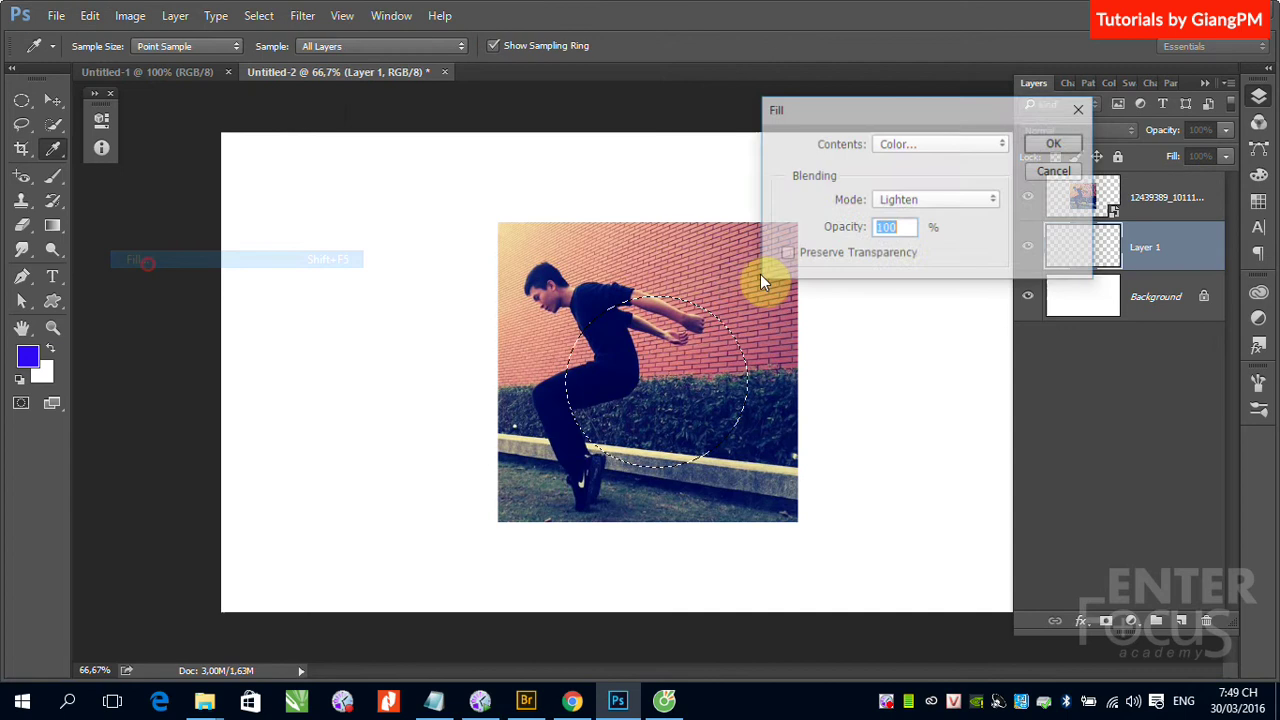
click(1048, 145)
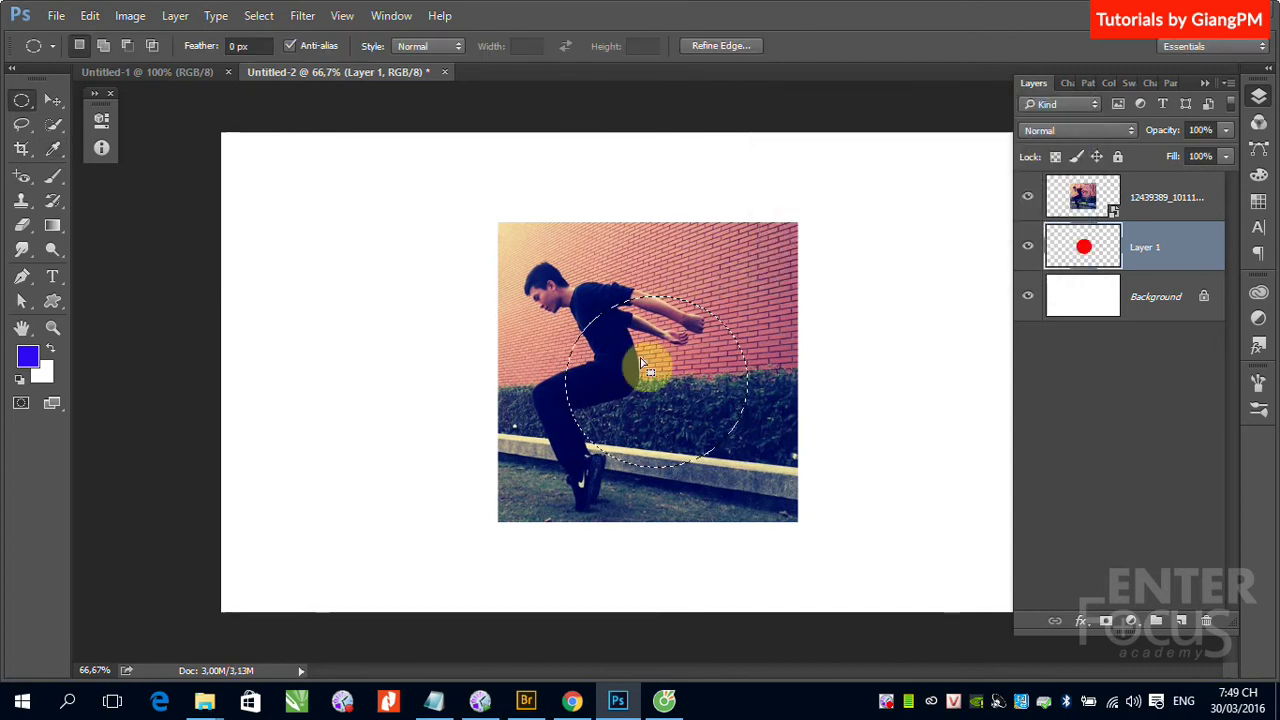
click(1030, 198)
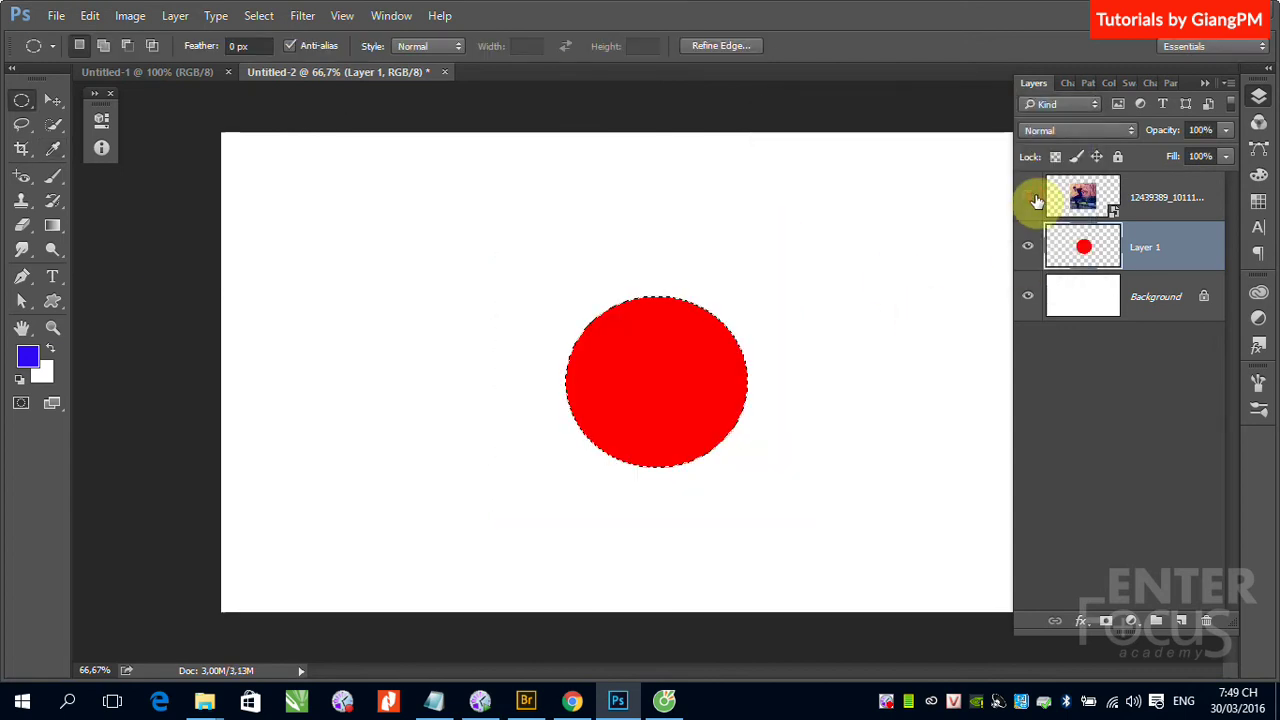
key(ctrl+d)
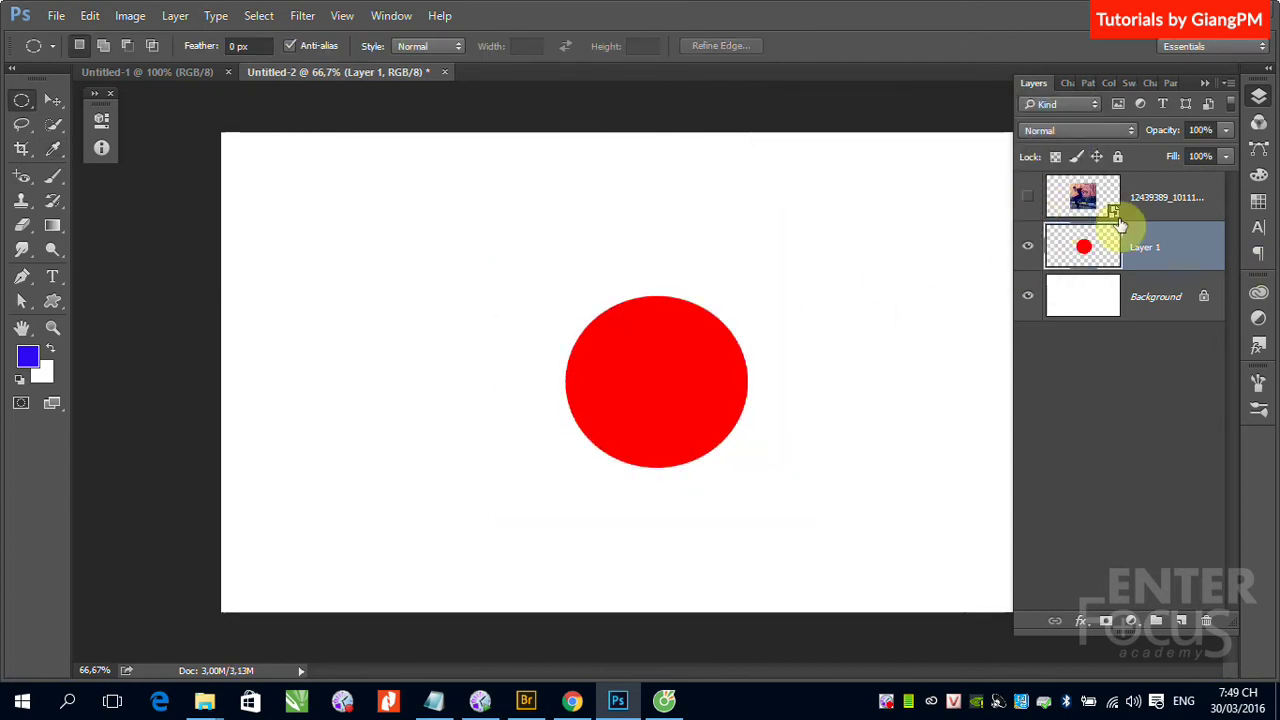
click(1100, 205)
click(1028, 197)
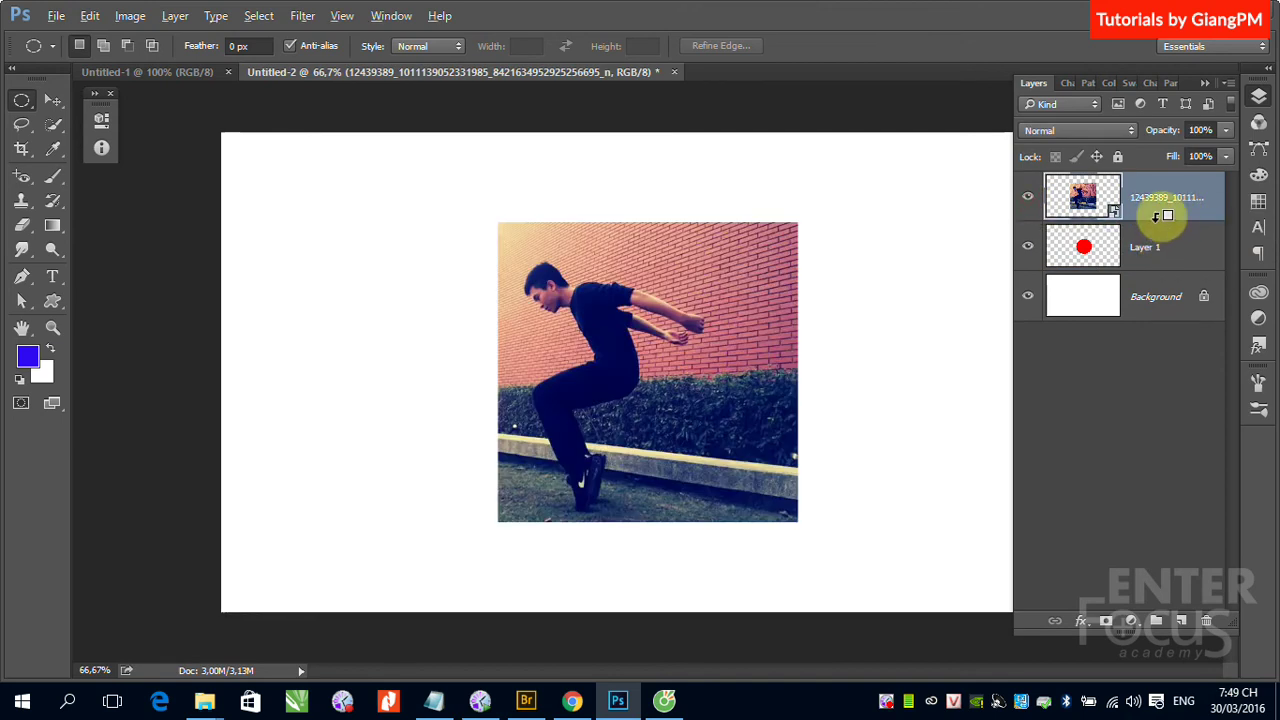
alt+click(1156, 219)
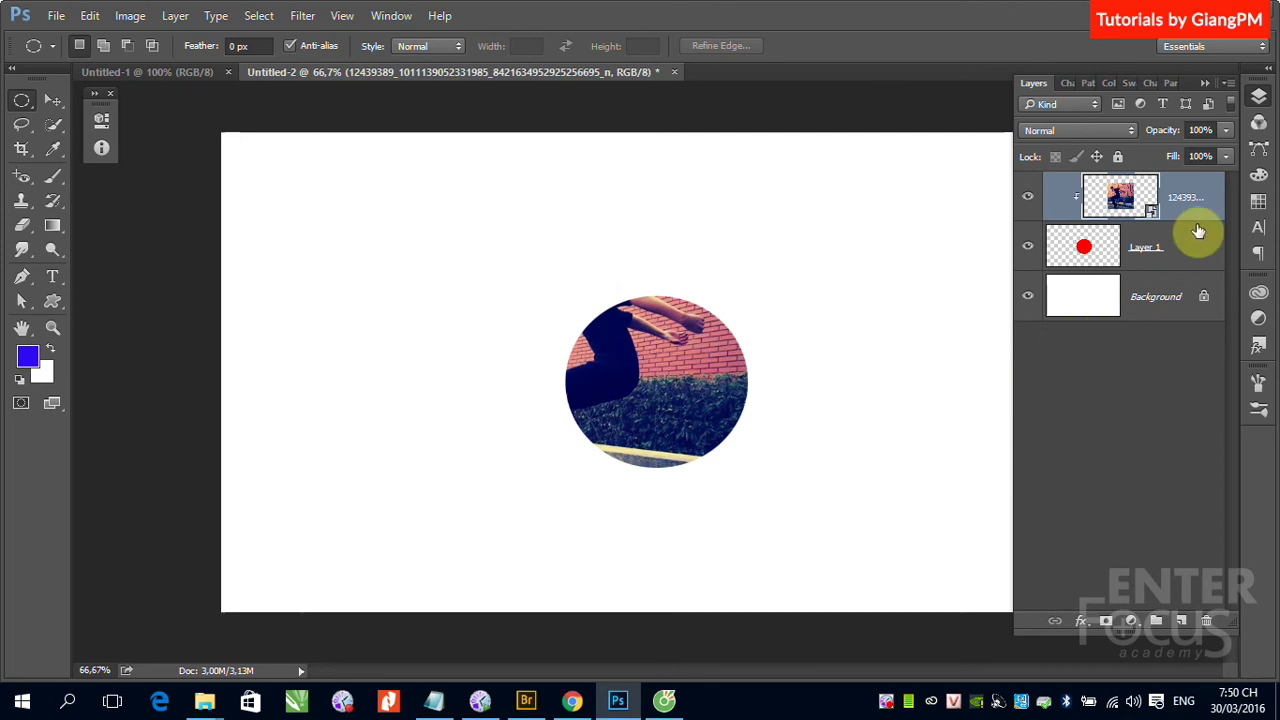
drag(1191, 209, 1170, 212)
right_click(1168, 203)
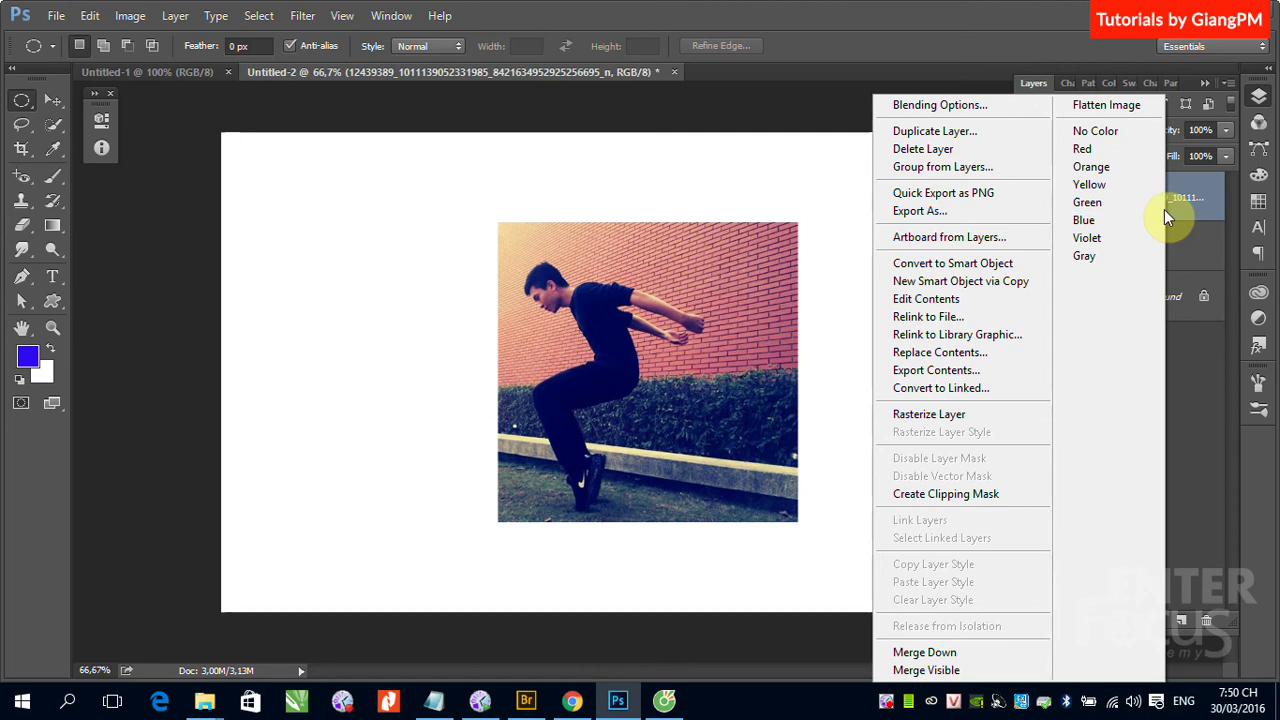
click(1196, 206)
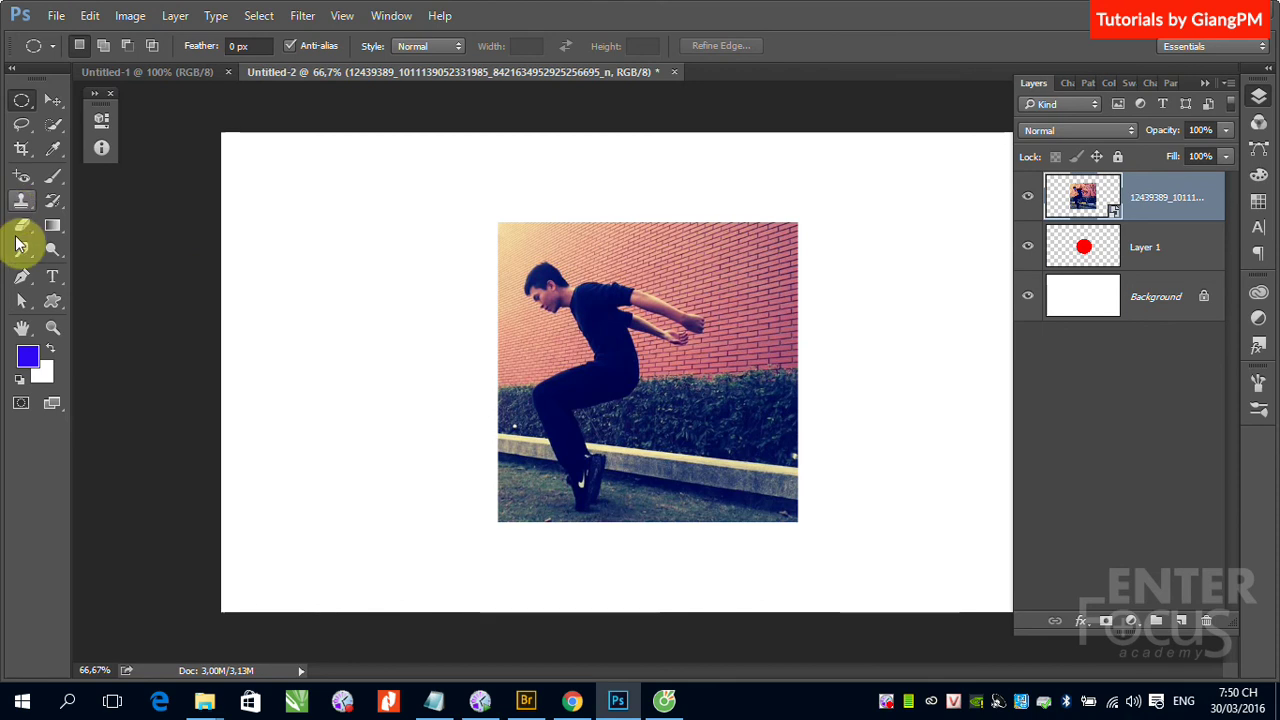
- Draw a blue four-cornered shape at the canvas's upper left with the Pen in Shape mode
mouse_move(22, 277)
mouse_down()
mouse_move(103, 287)
mouse_move(97, 274)
mouse_up()
click(100, 46)
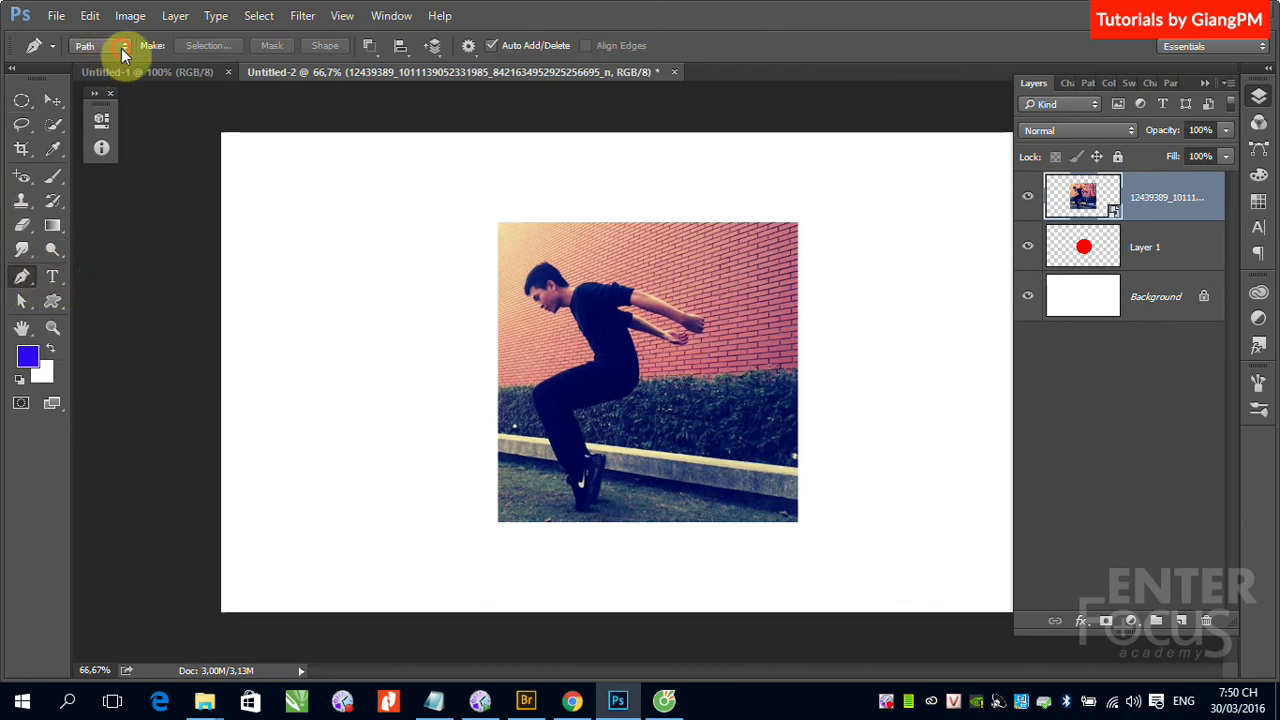
click(100, 65)
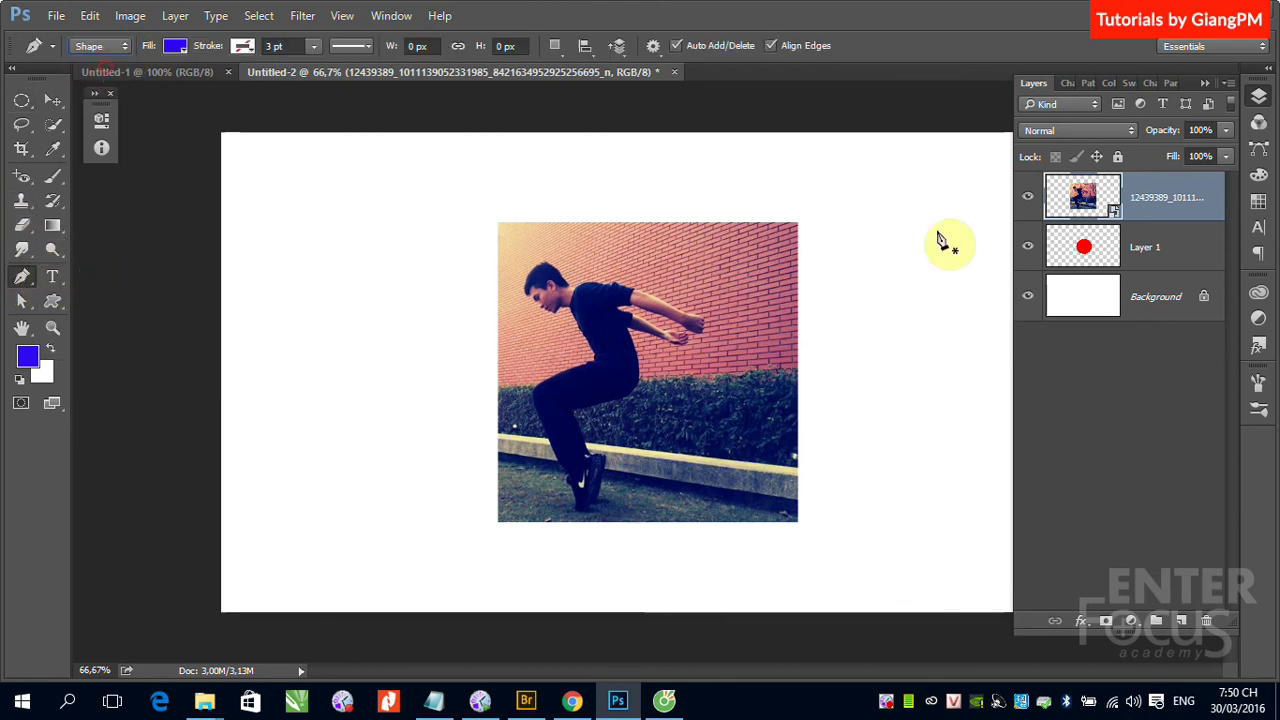
click(300, 232)
click(415, 184)
click(440, 320)
click(268, 375)
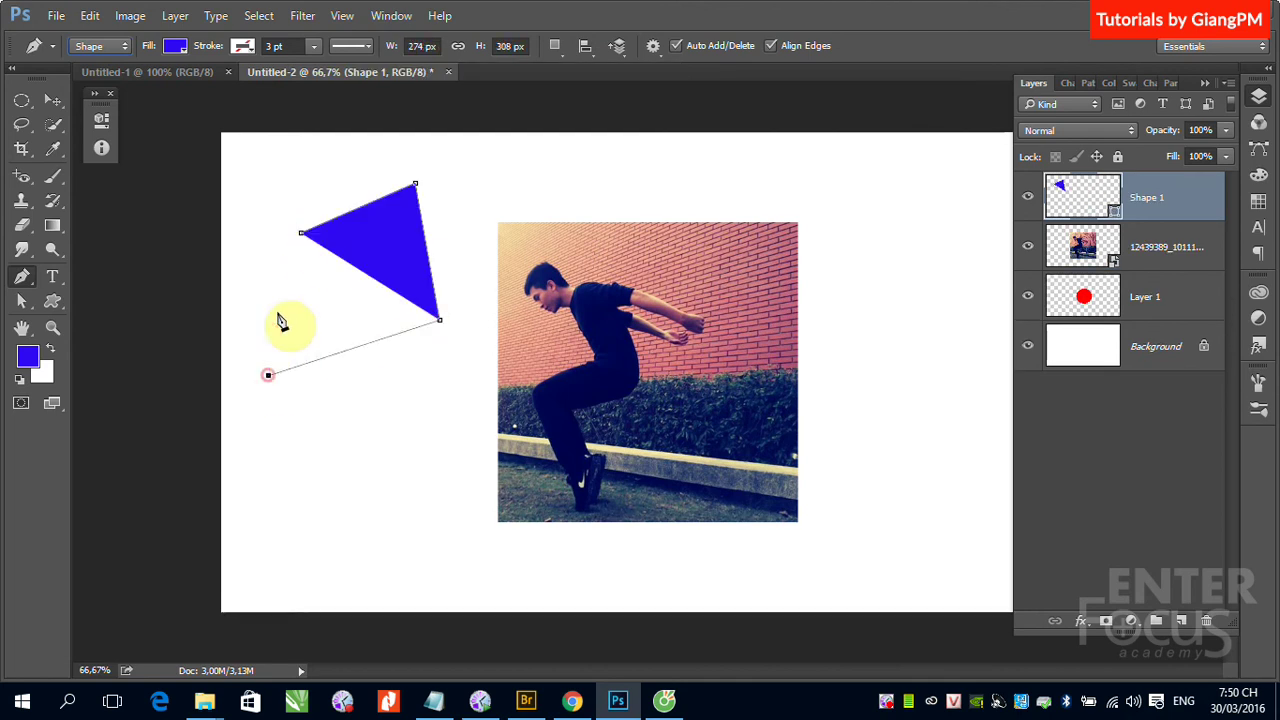
click(302, 235)
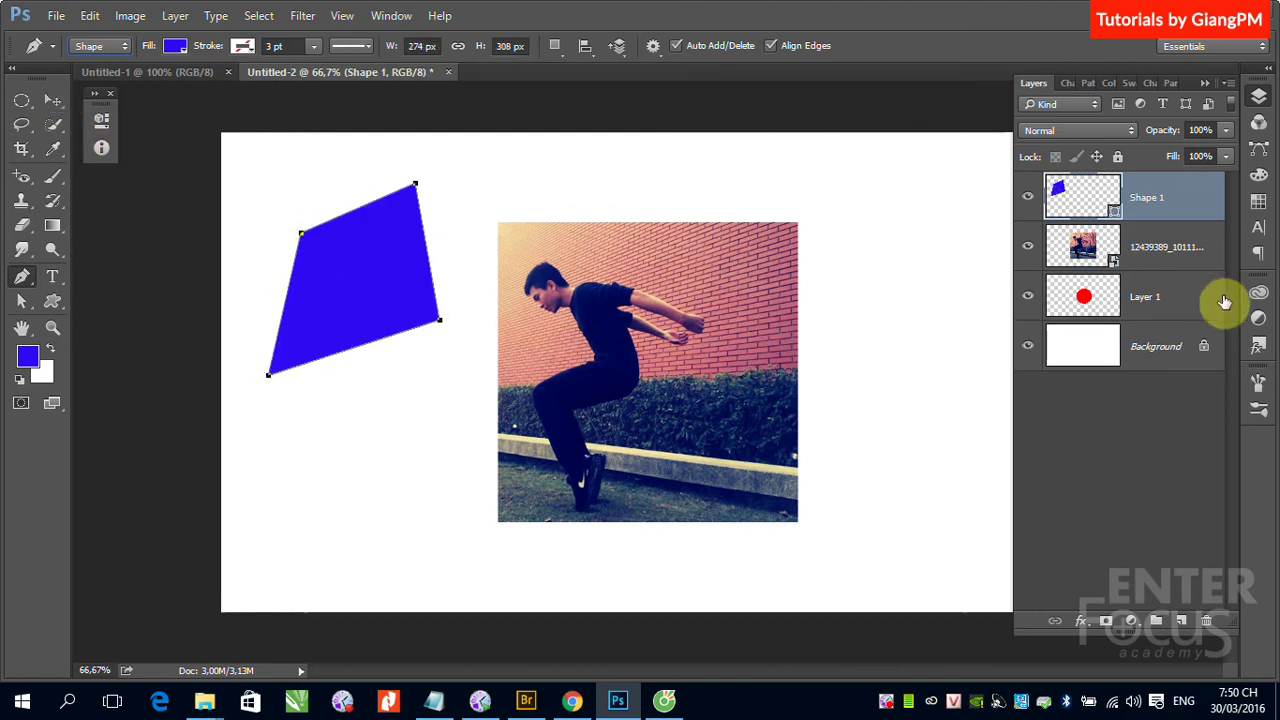
- Convert Shape 1 to a smart object, then rasterize it into plain pixels
right_click(1176, 204)
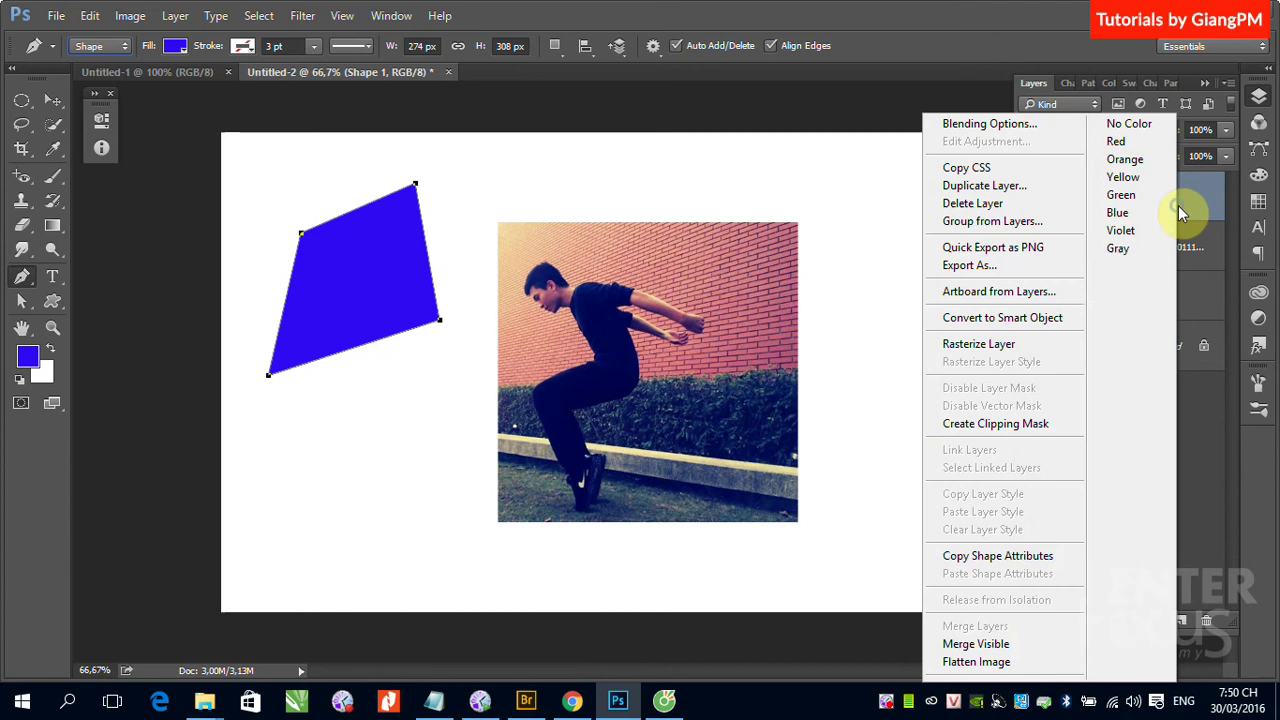
click(1022, 318)
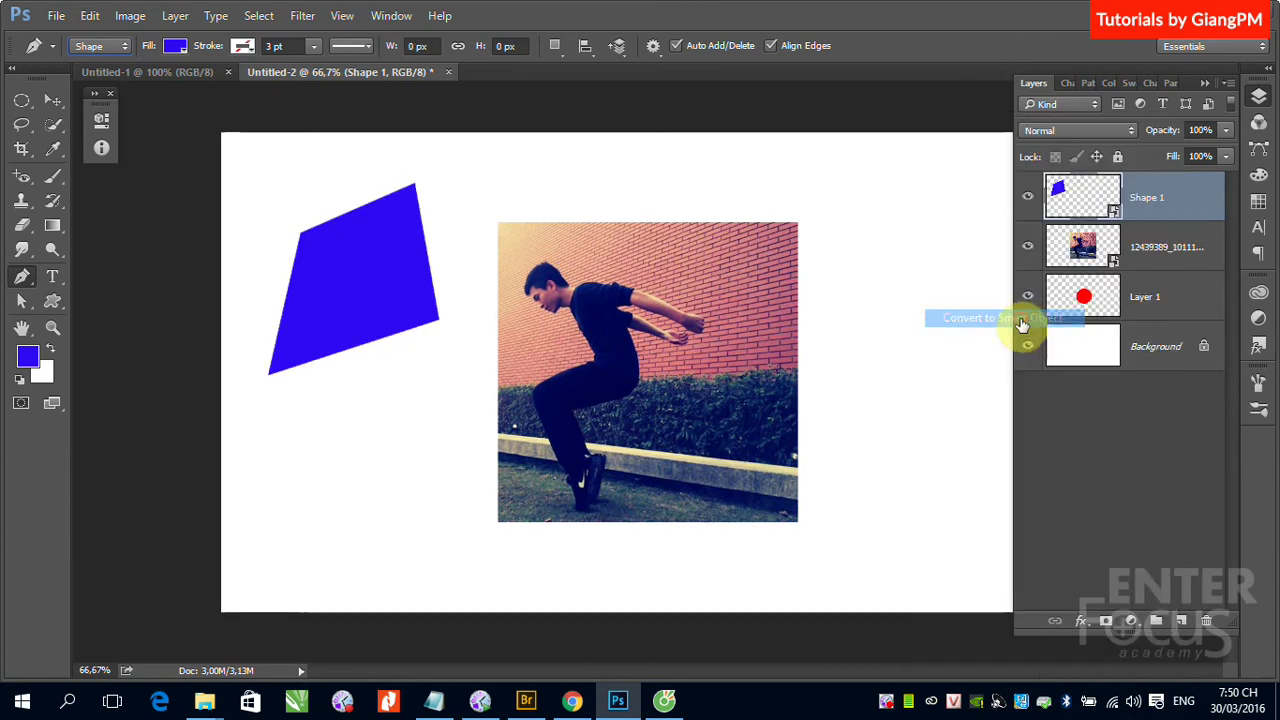
ctrl+click(1150, 219)
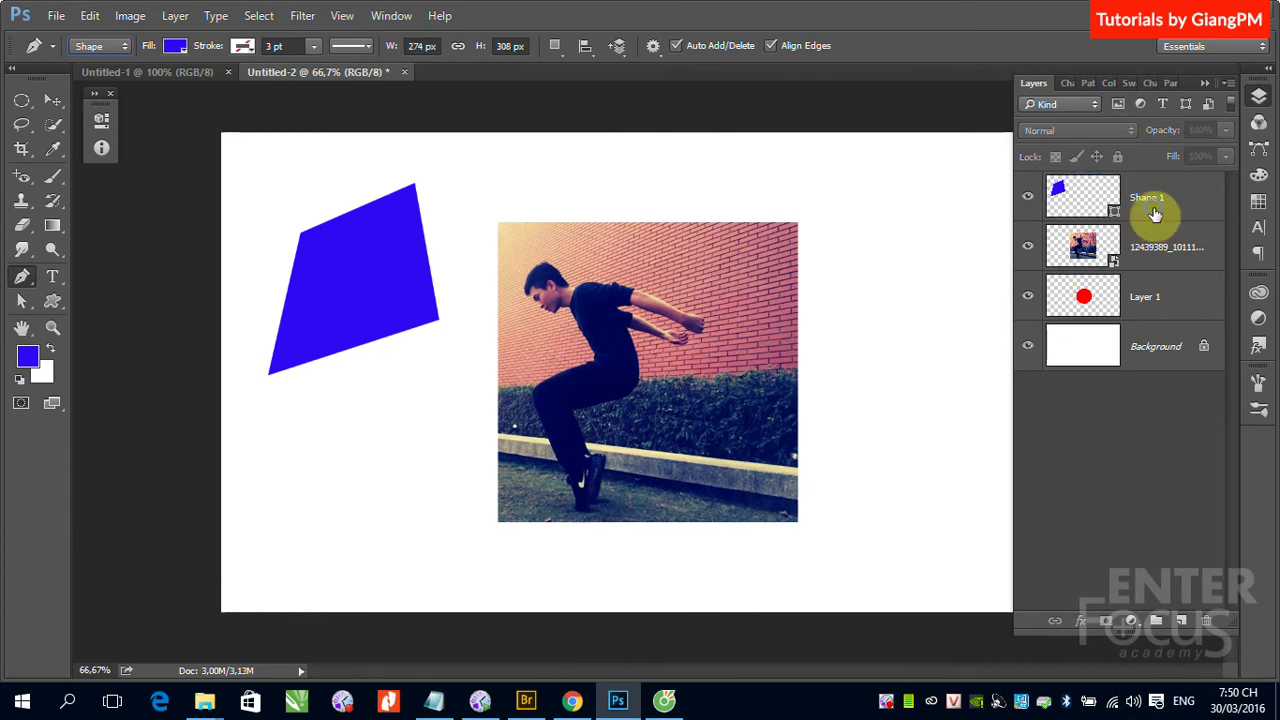
right_click(1153, 210)
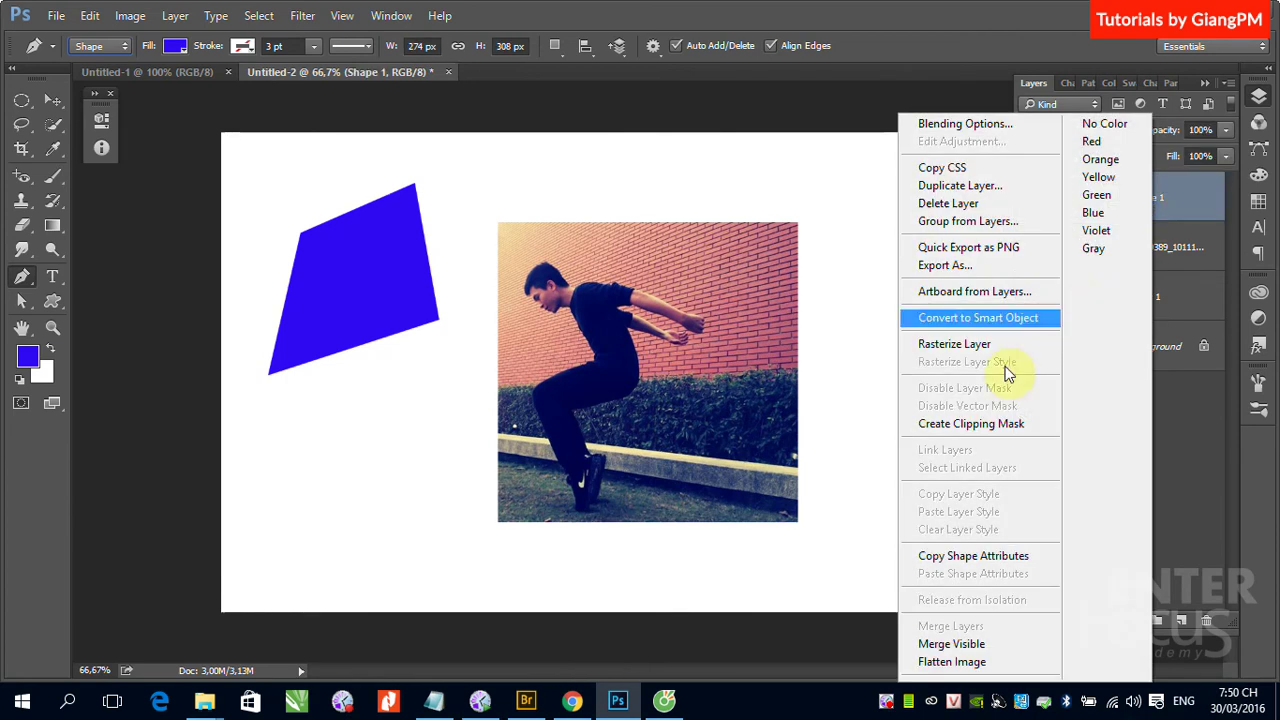
click(951, 344)
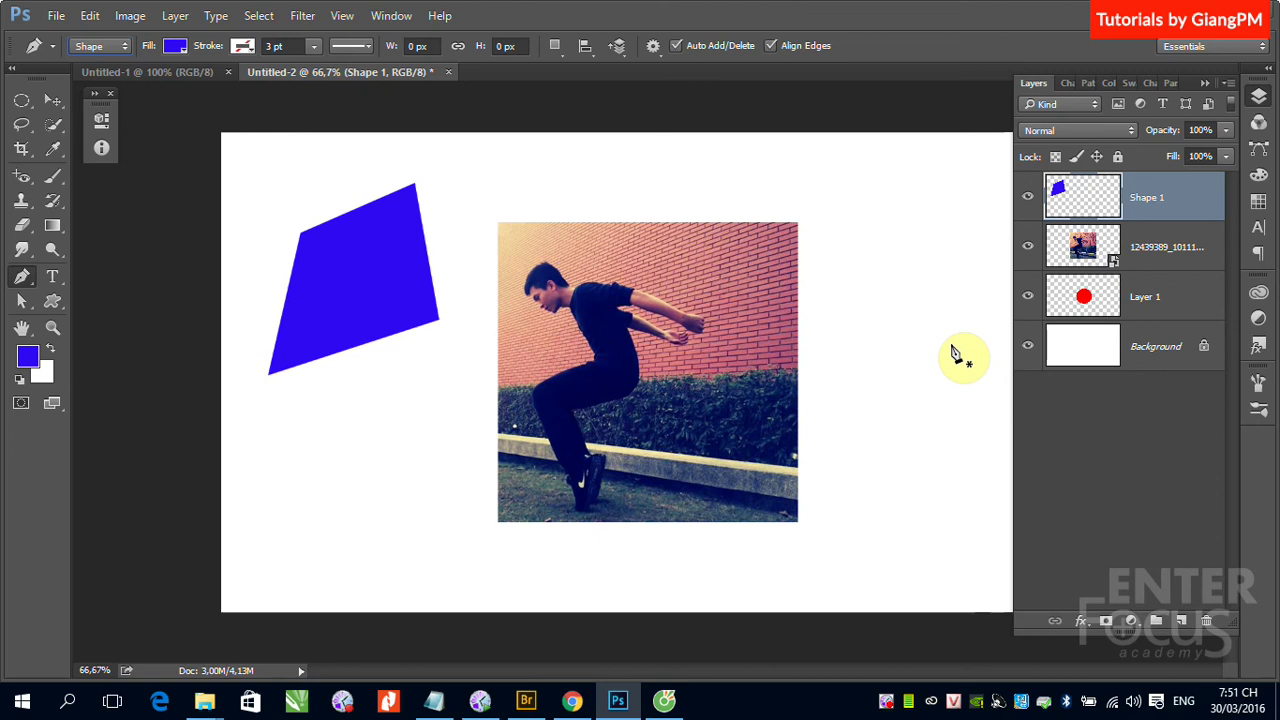
- Check Shape 1's layer options and dismiss them, leaving the blue quadrilateral unconverted
right_click(1183, 214)
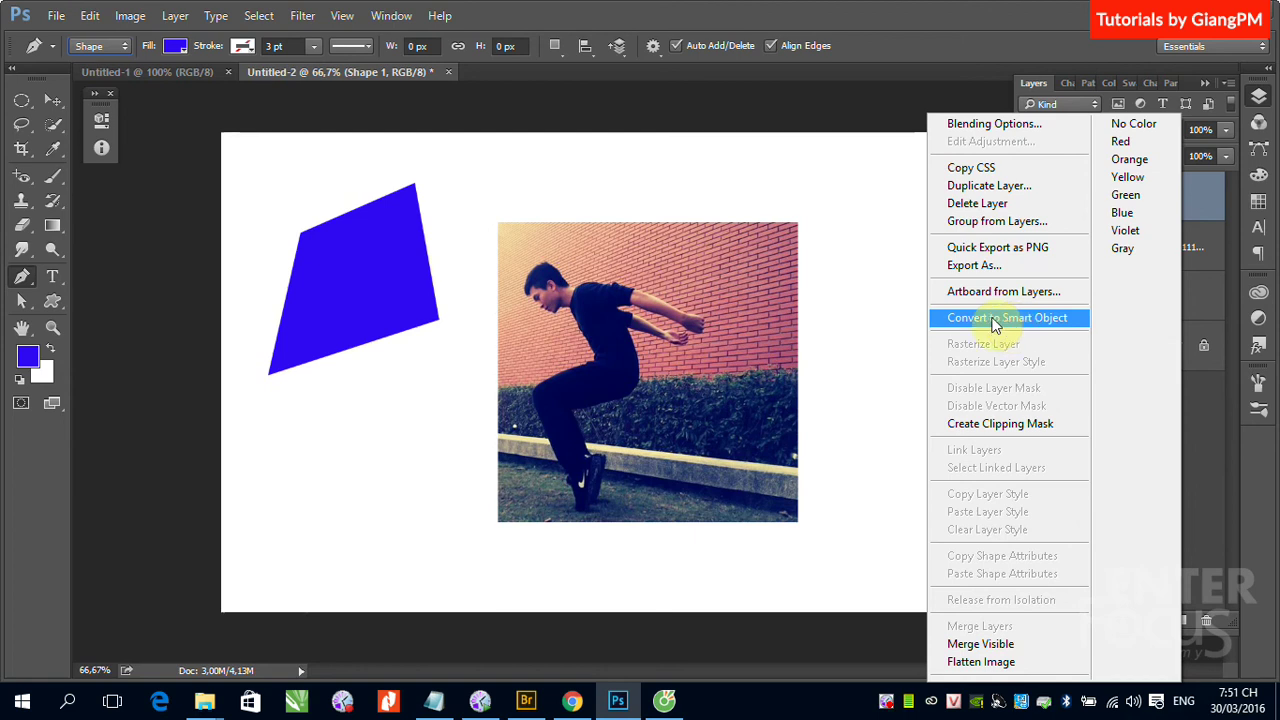
click(857, 262)
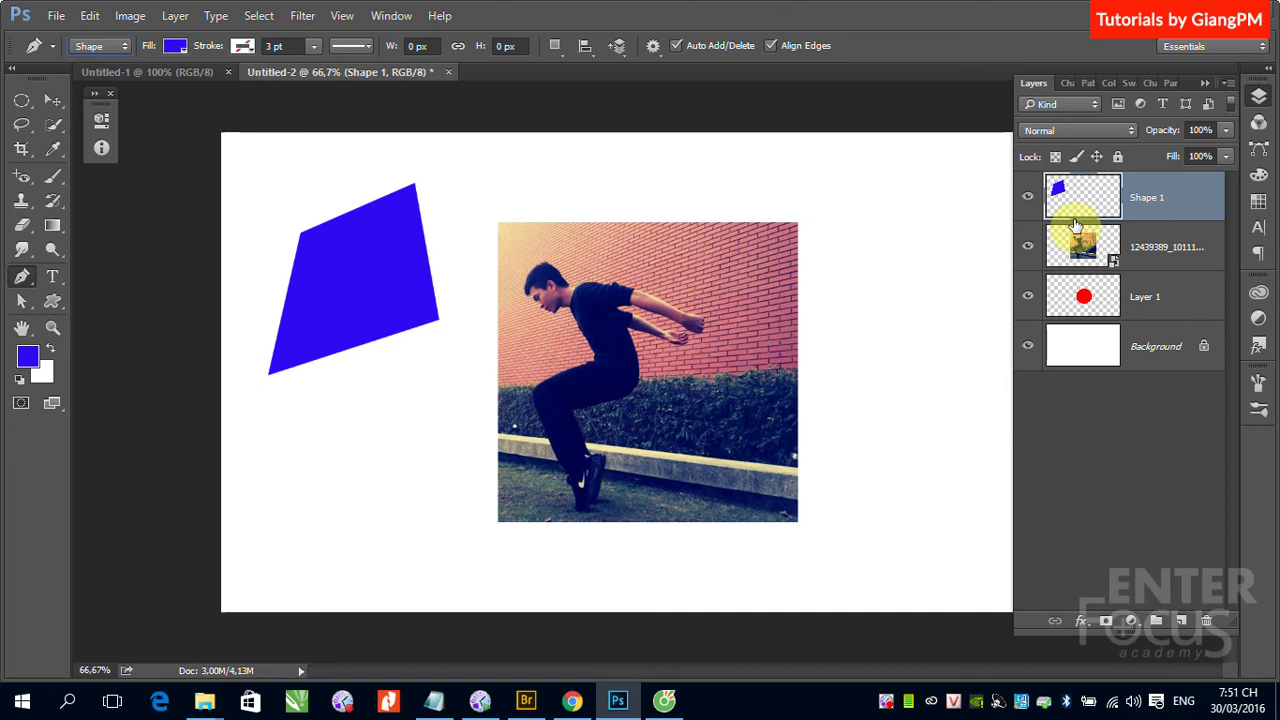
click(1161, 199)
right_click(1161, 199)
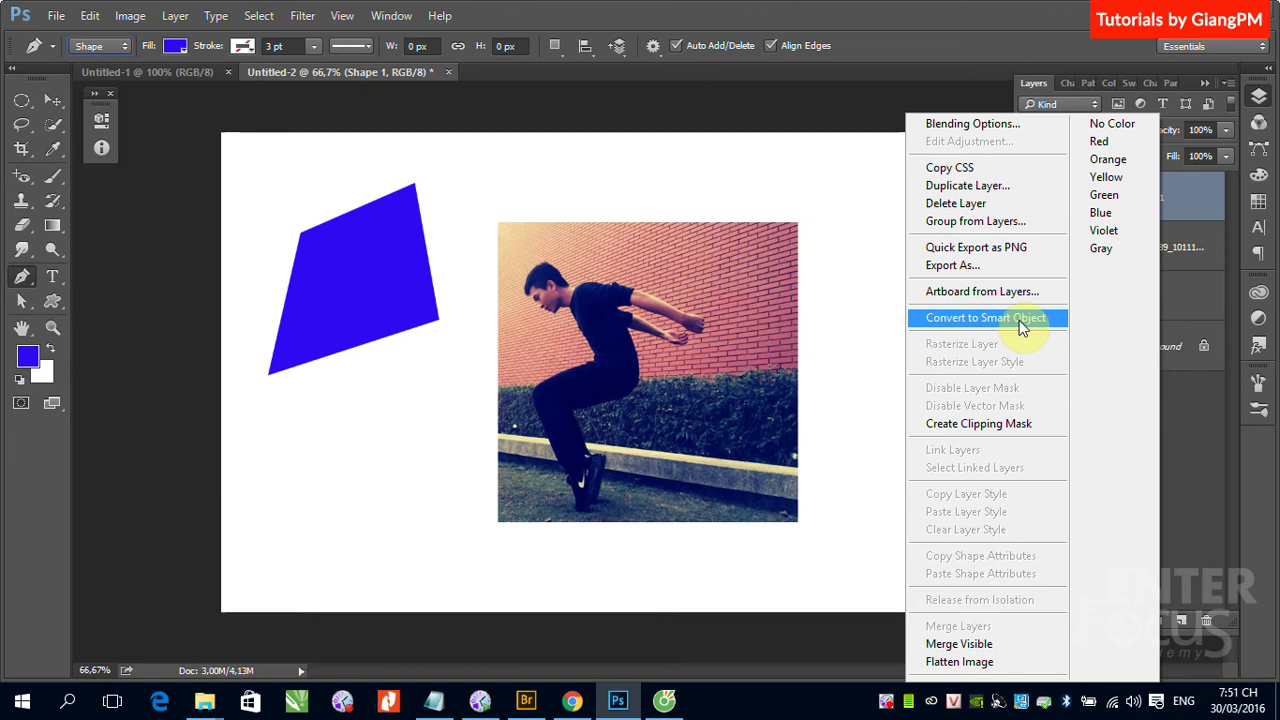
click(1198, 208)
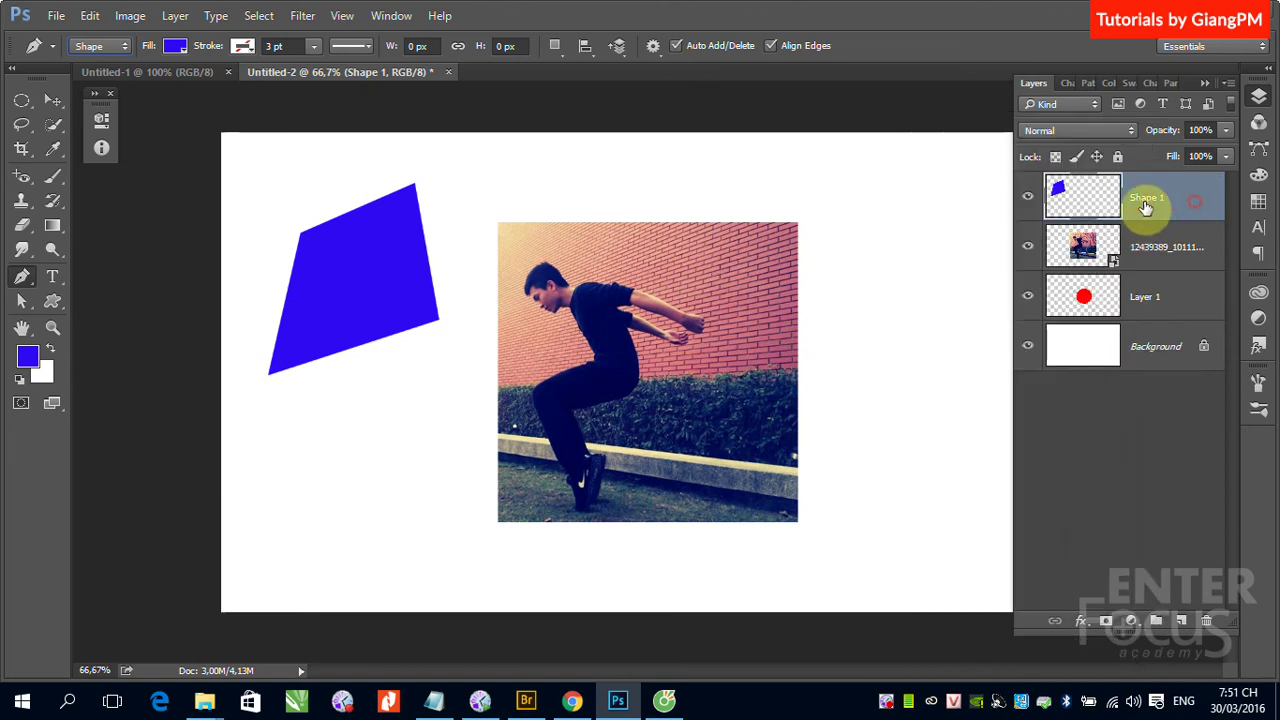
- Rasterize the jumping-man photo layer with Rasterize Layer
click(1166, 249)
right_click(1182, 248)
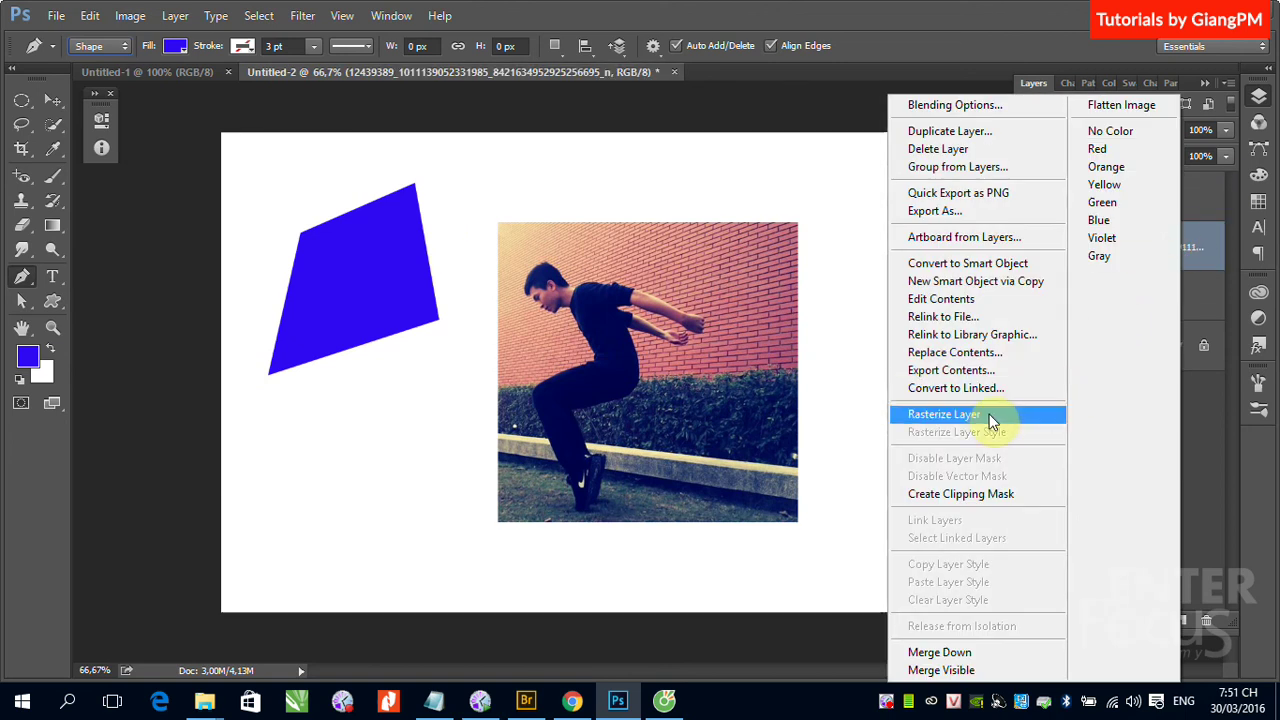
click(991, 416)
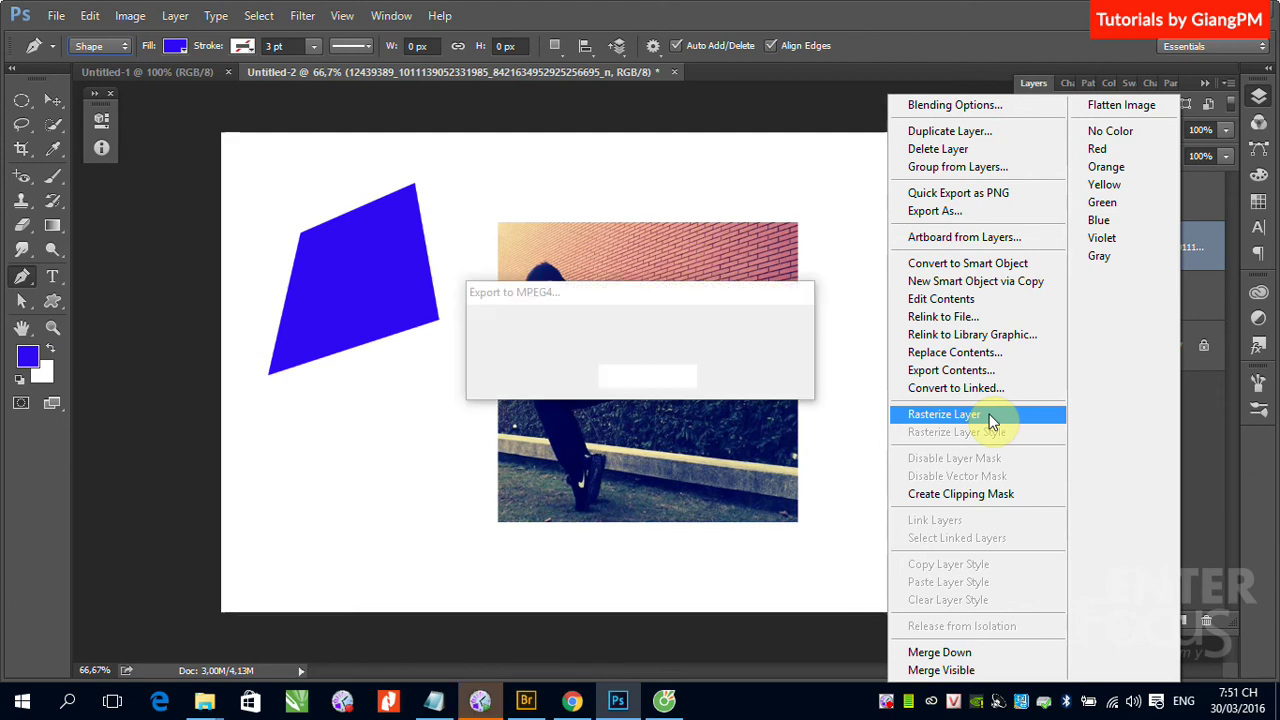